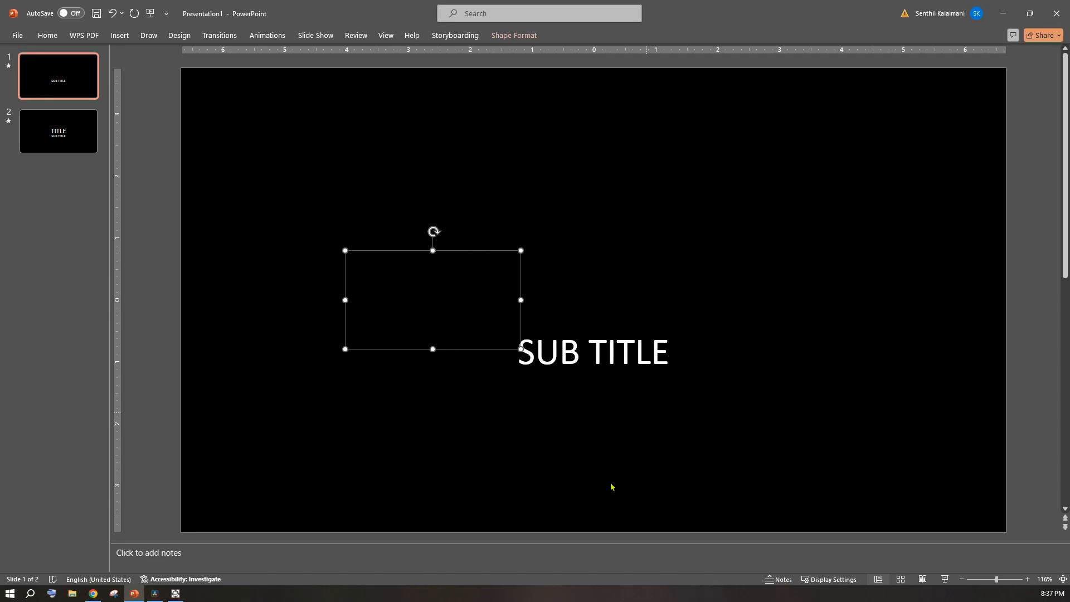
Move the SUB TITLE text box on slide 1 to the right by about its own width so the text is hidden.
click(590, 350)
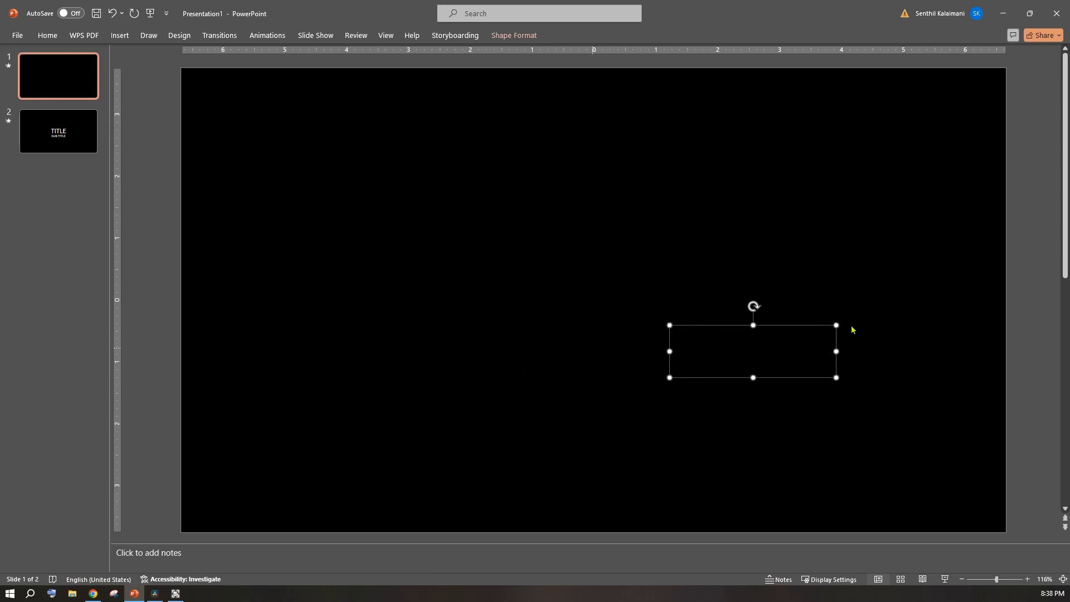
click(151, 174)
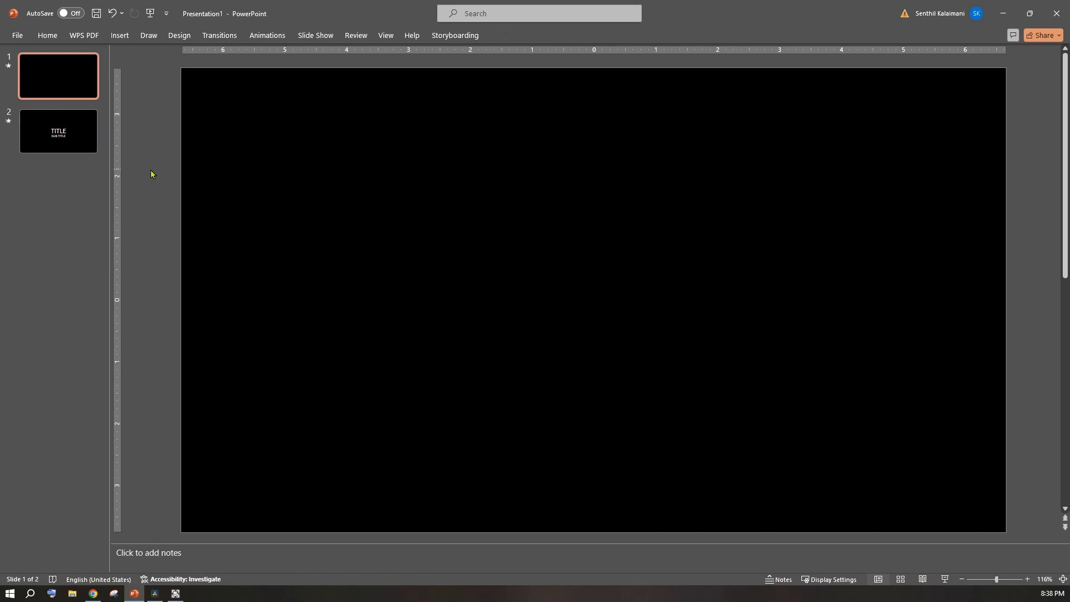
Apply the Morph transition to slide 2.
click(70, 140)
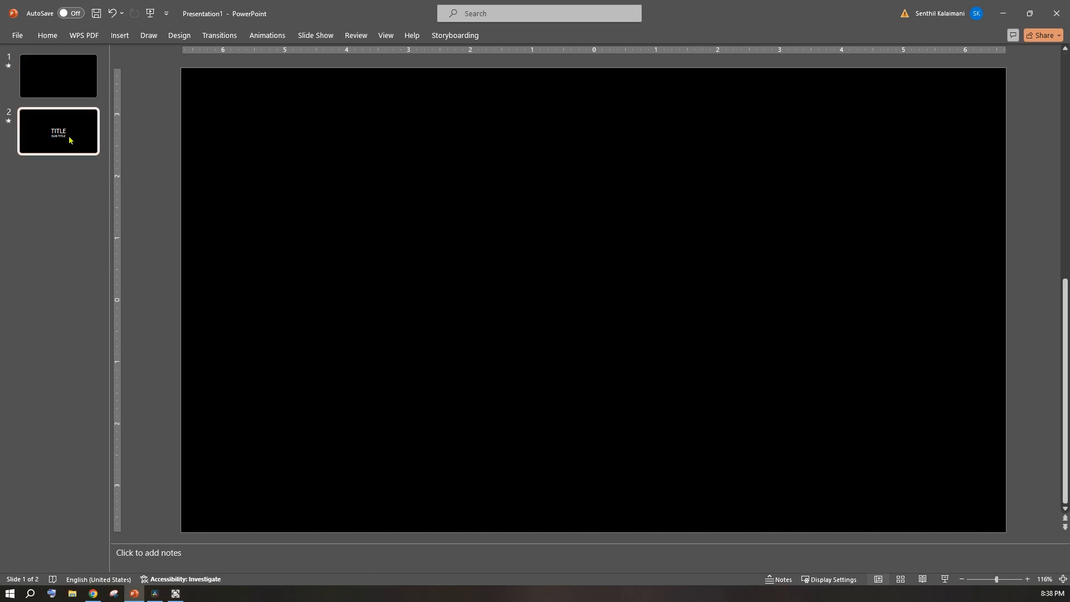
click(217, 38)
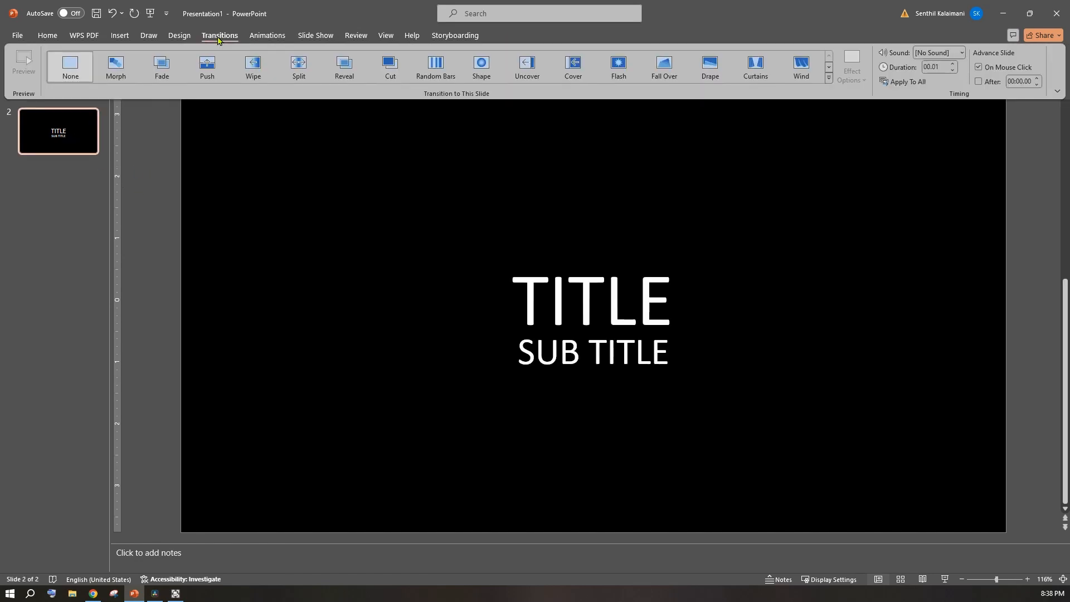
click(120, 71)
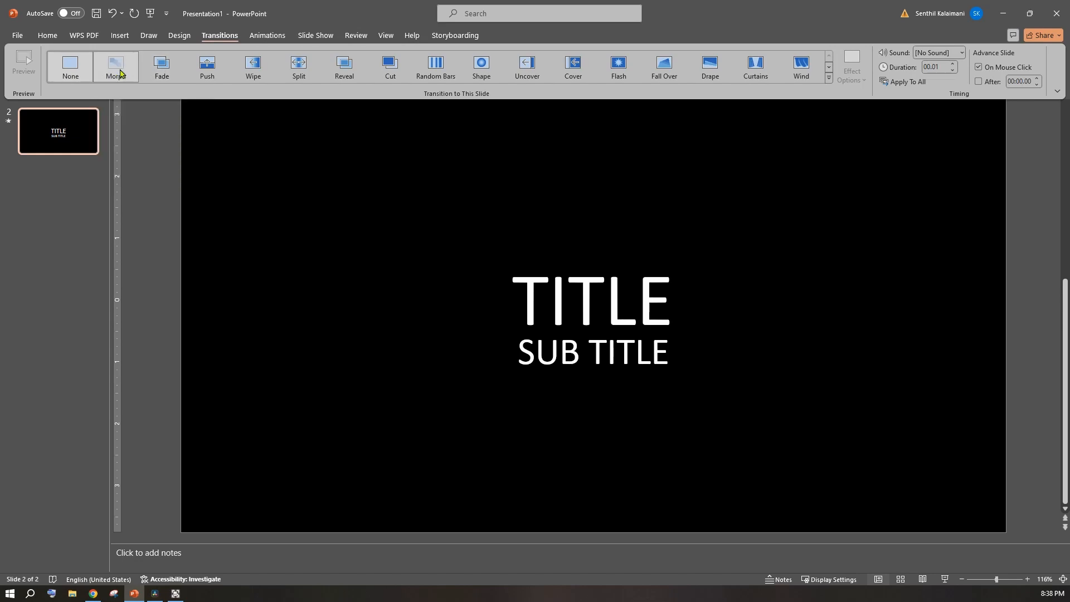
click(162, 183)
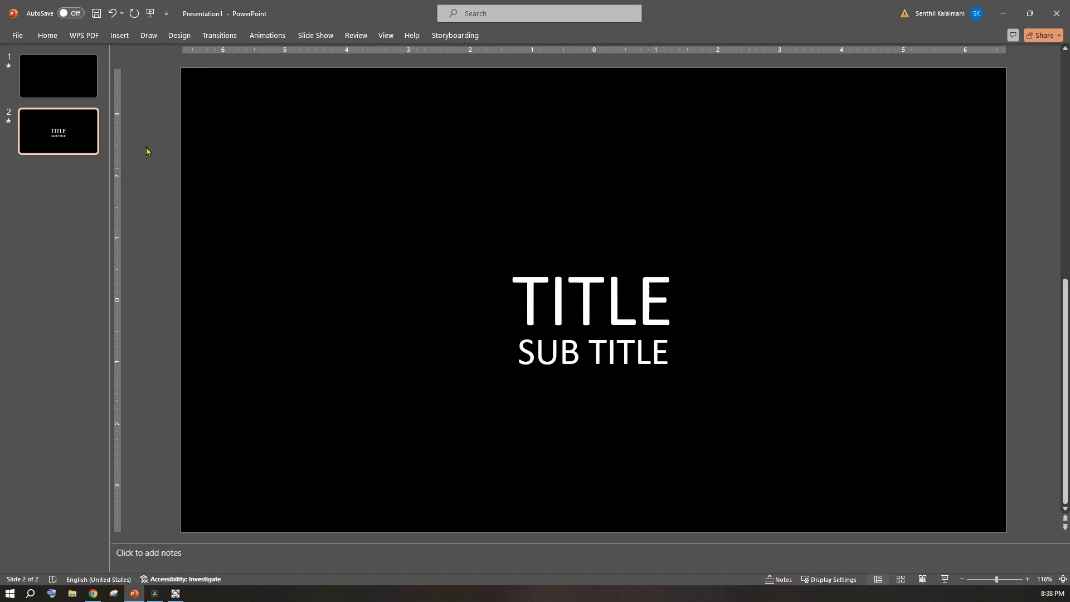
Play the slide show from slide 1 to preview the title and subtitle reveal, and exit it.
click(73, 84)
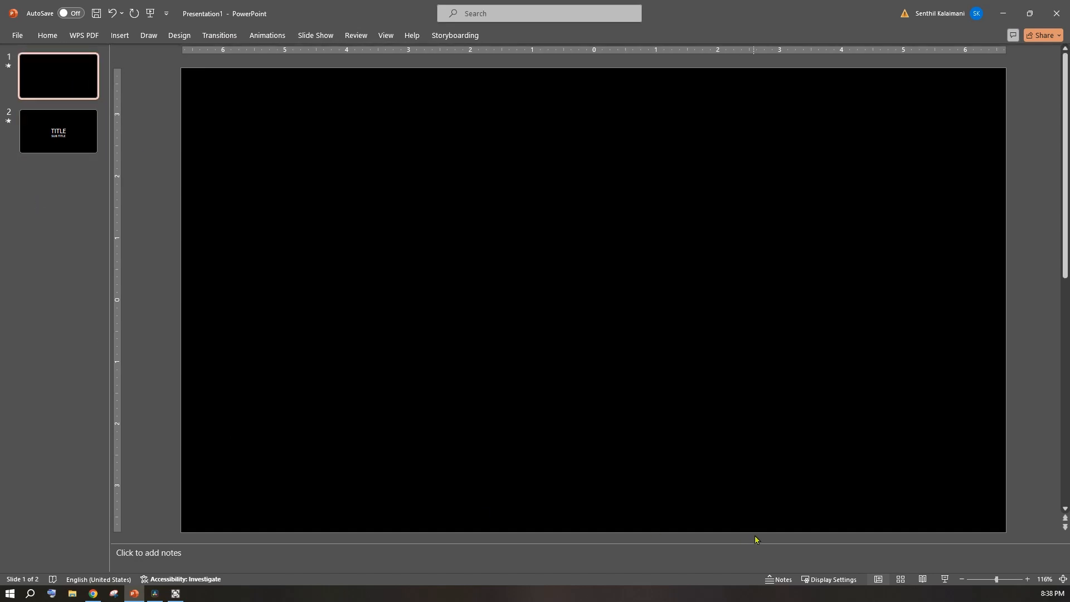
click(944, 580)
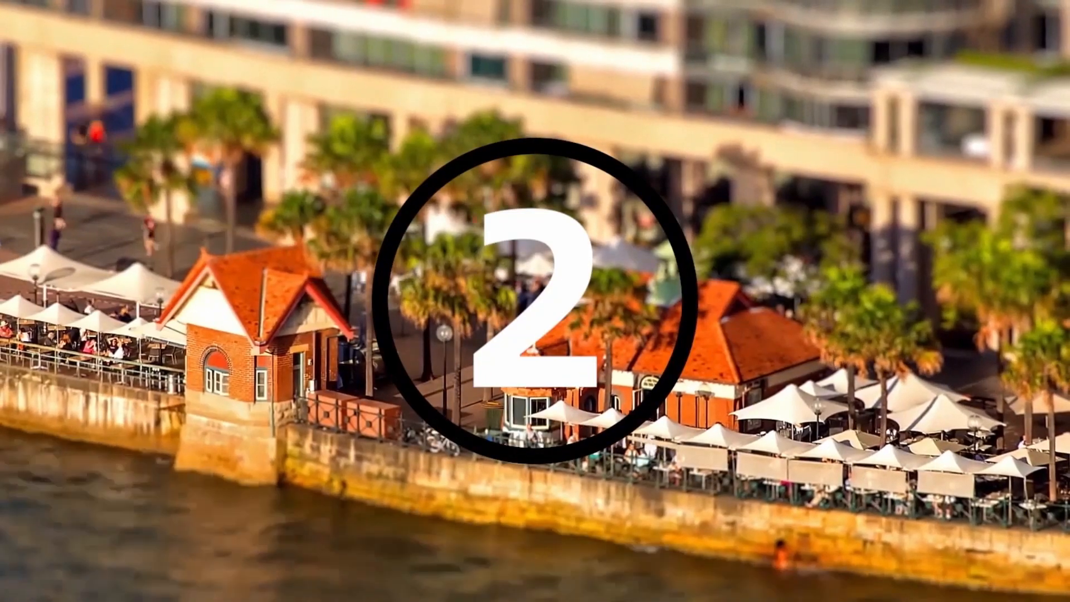
key(Escape)
Add a text box reading ENTERTAINMENT near the centre of blank slide 3.
click(48, 38)
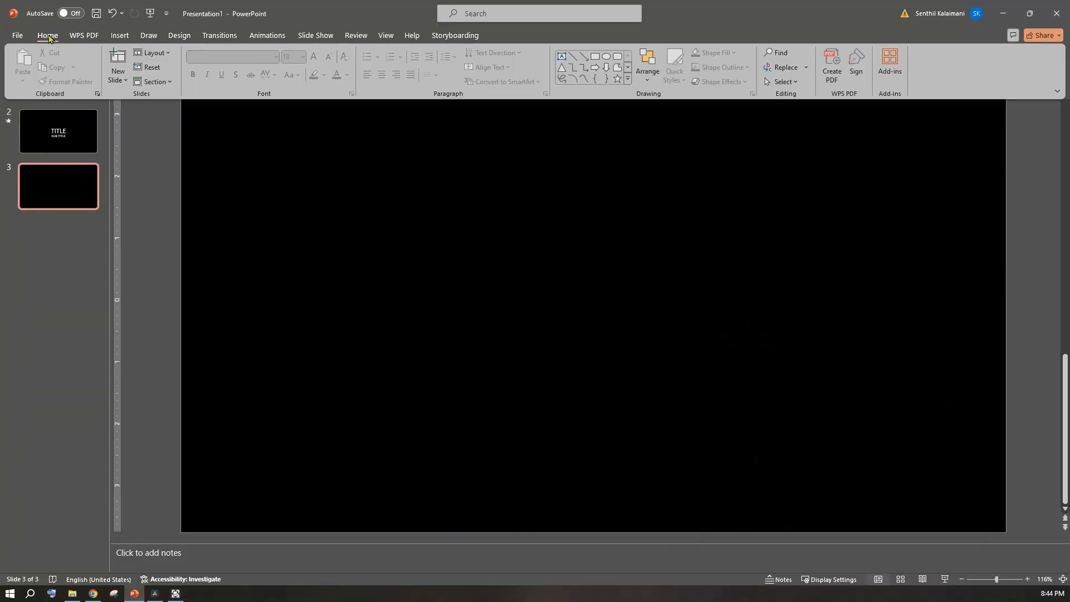
click(562, 56)
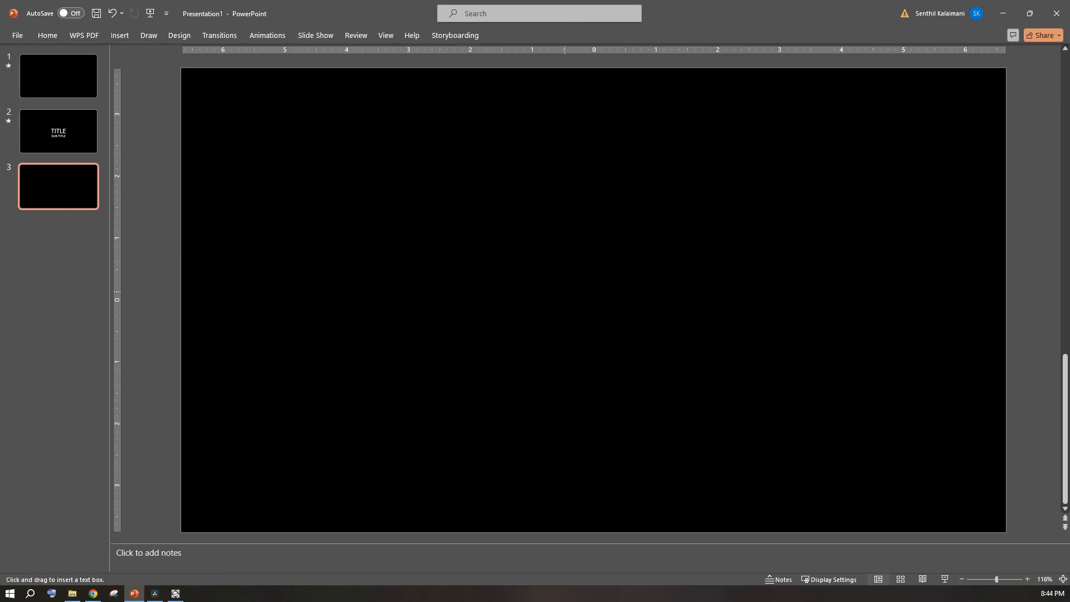
click(565, 290)
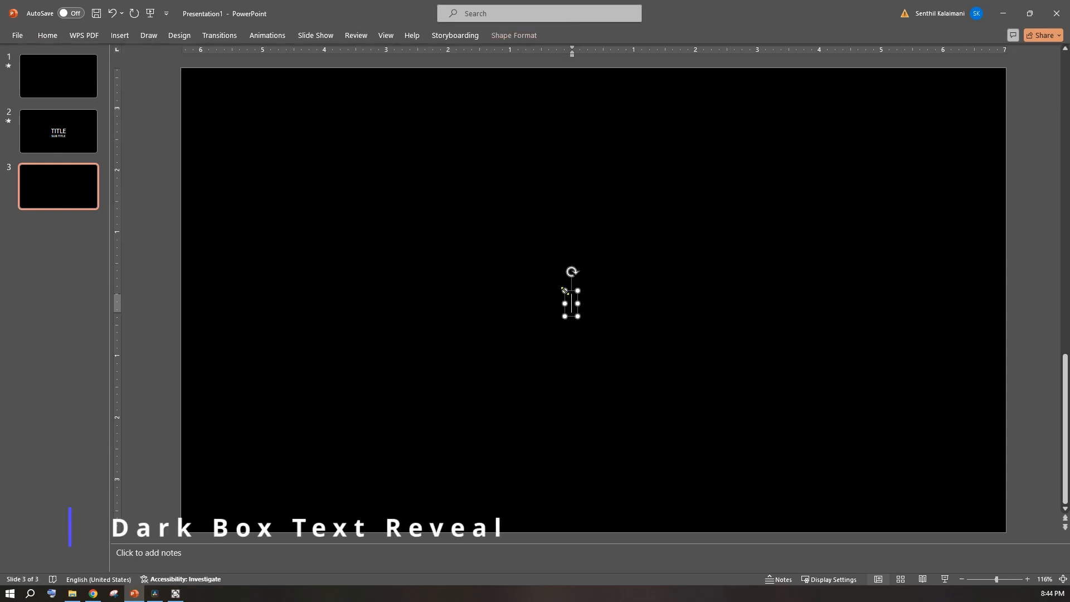
click(513, 35)
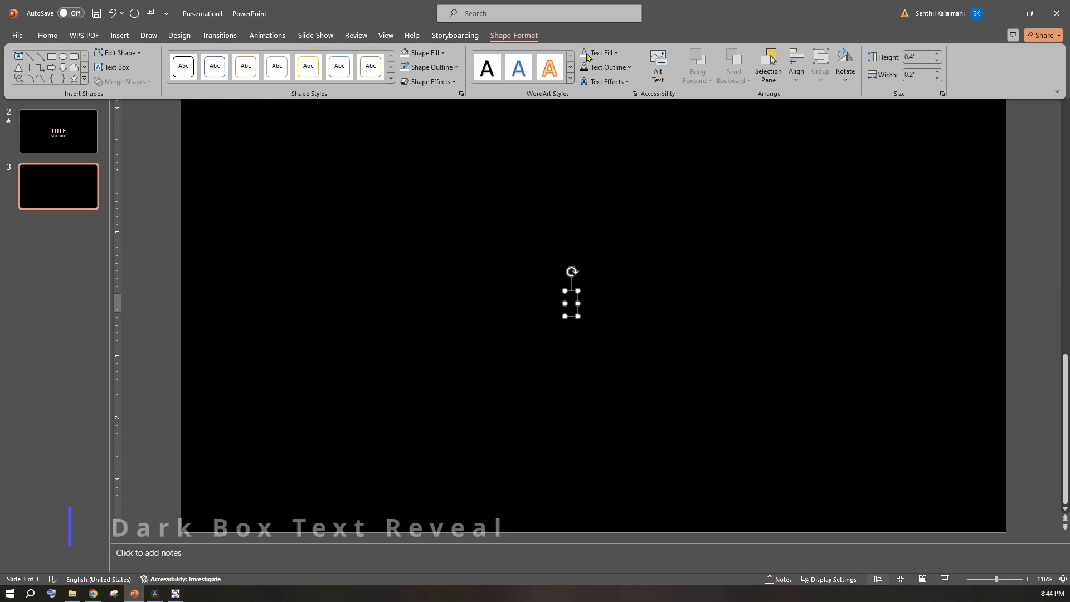
click(526, 39)
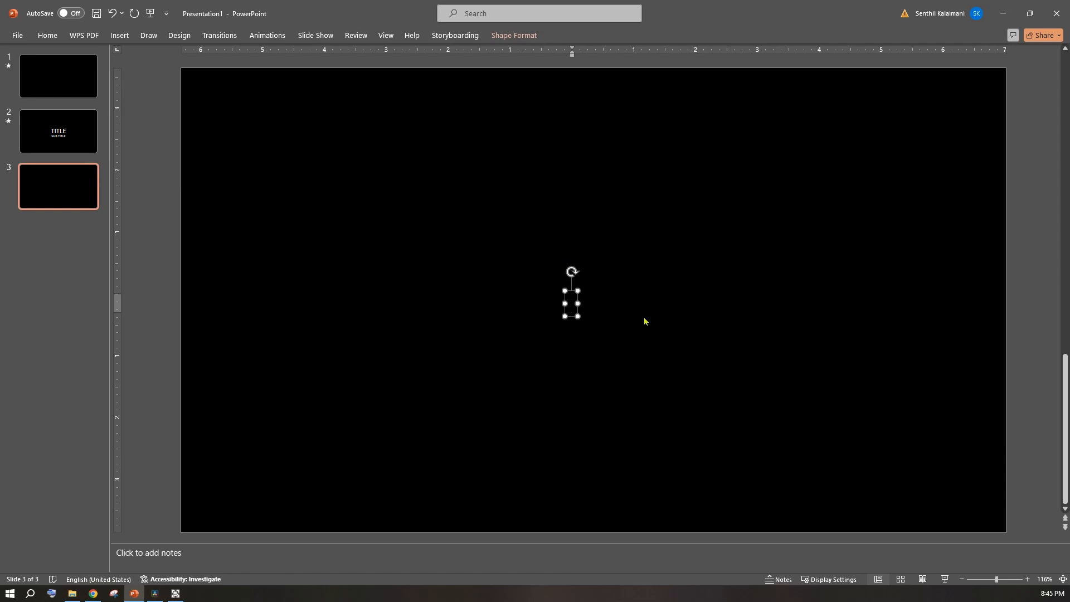
text(EN)
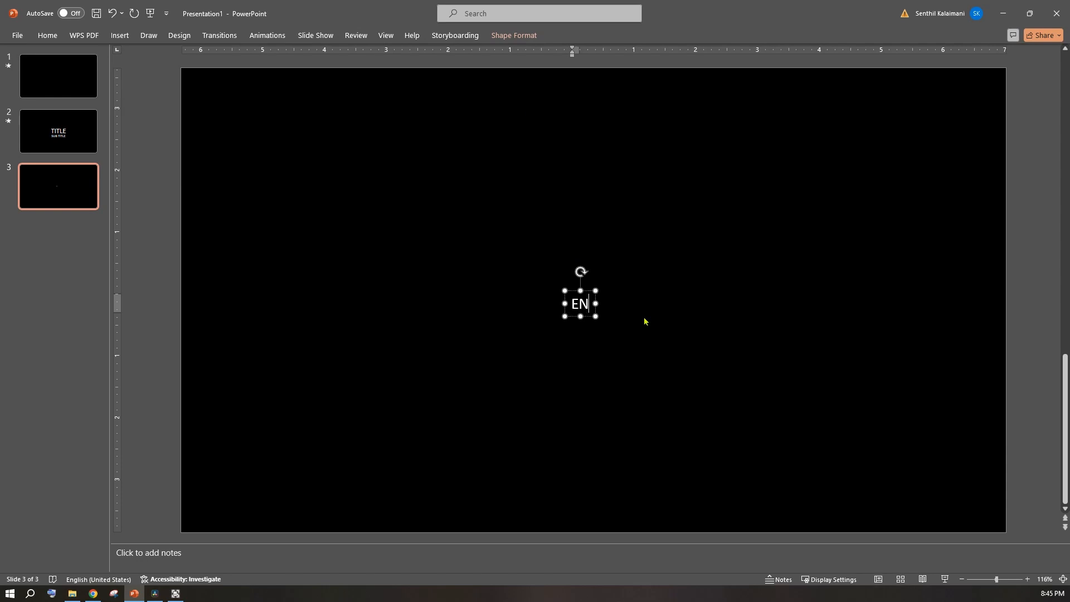
text(TERTA)
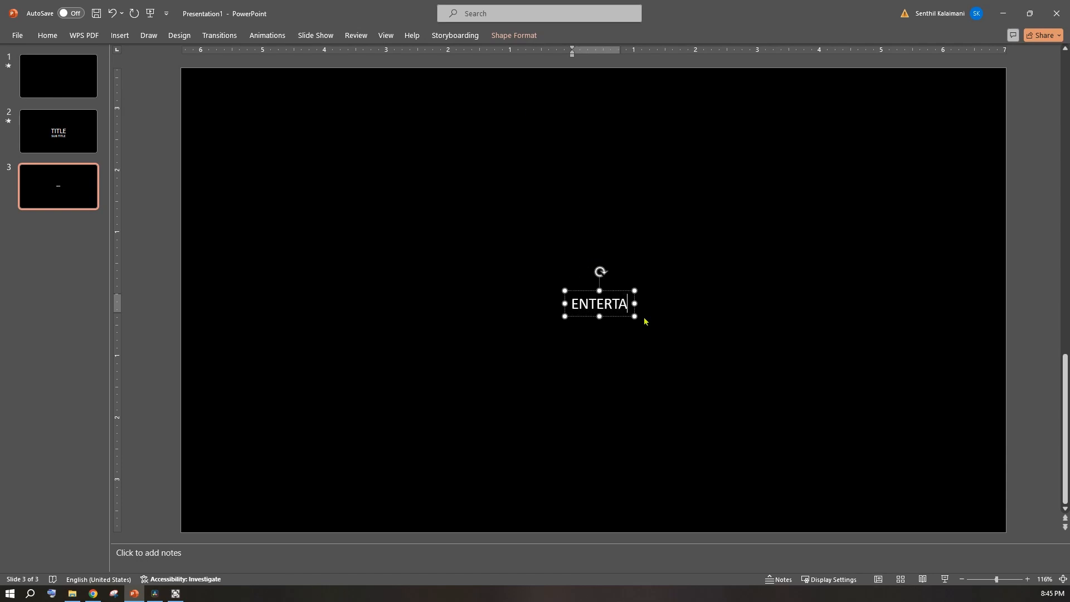
text(INMENT)
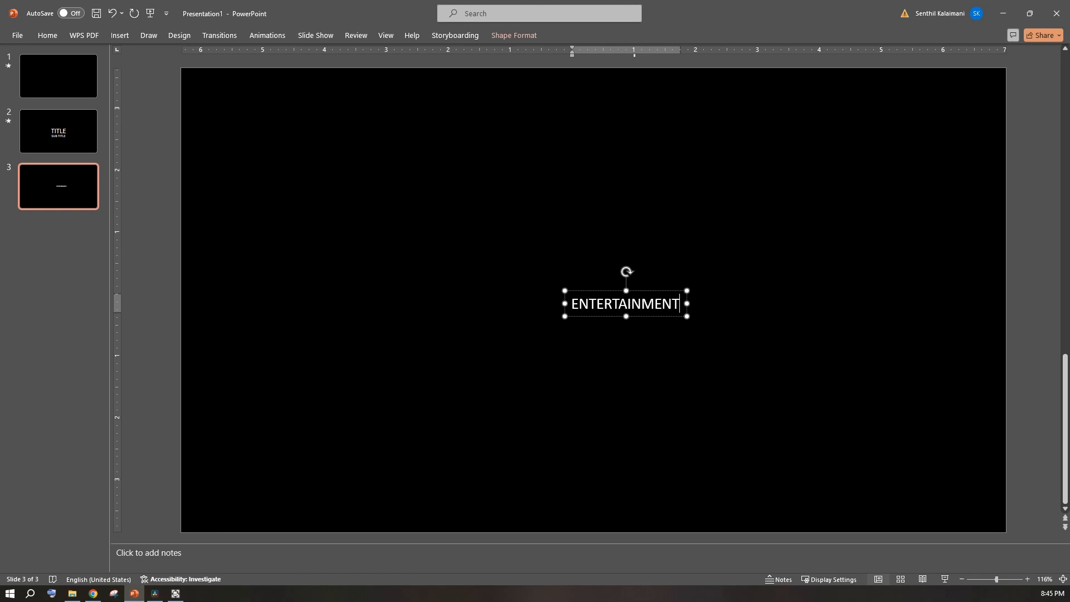
Increase the ENTERTAINMENT text's font size to 24.
key(Escape)
key(ctrl+bracketright)
key(ctrl+bracketright)
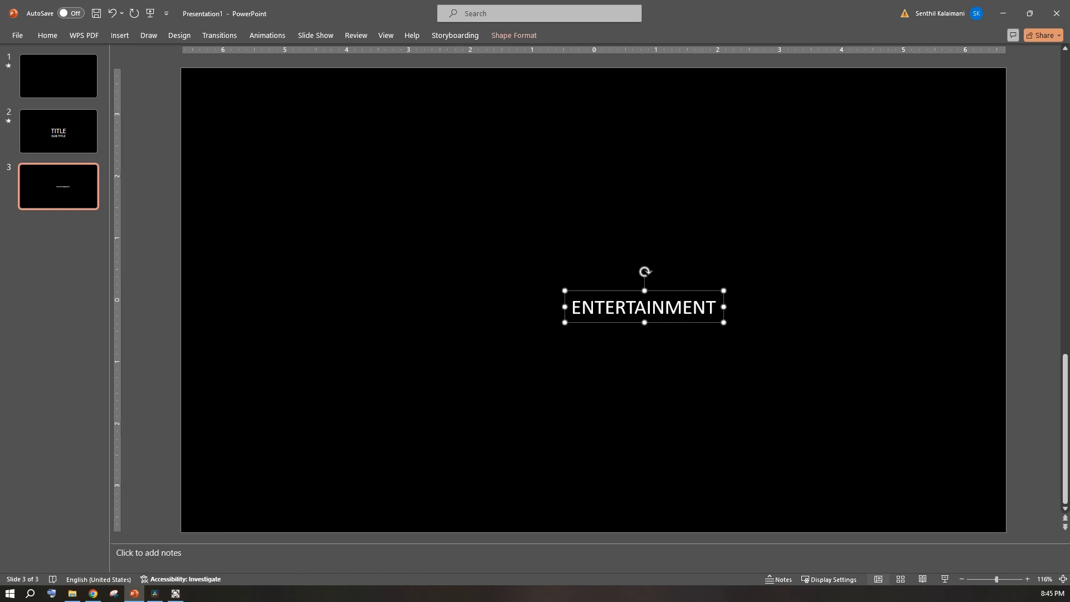
Align the ENTERTAINMENT text box to the centre and middle of the slide.
click(513, 35)
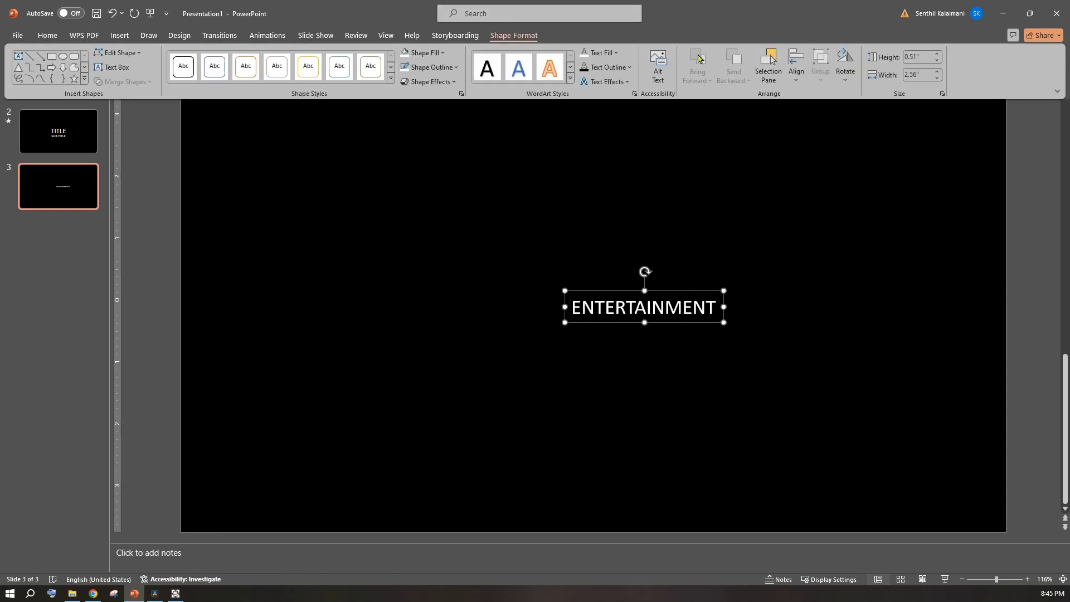
click(801, 77)
click(823, 112)
click(798, 83)
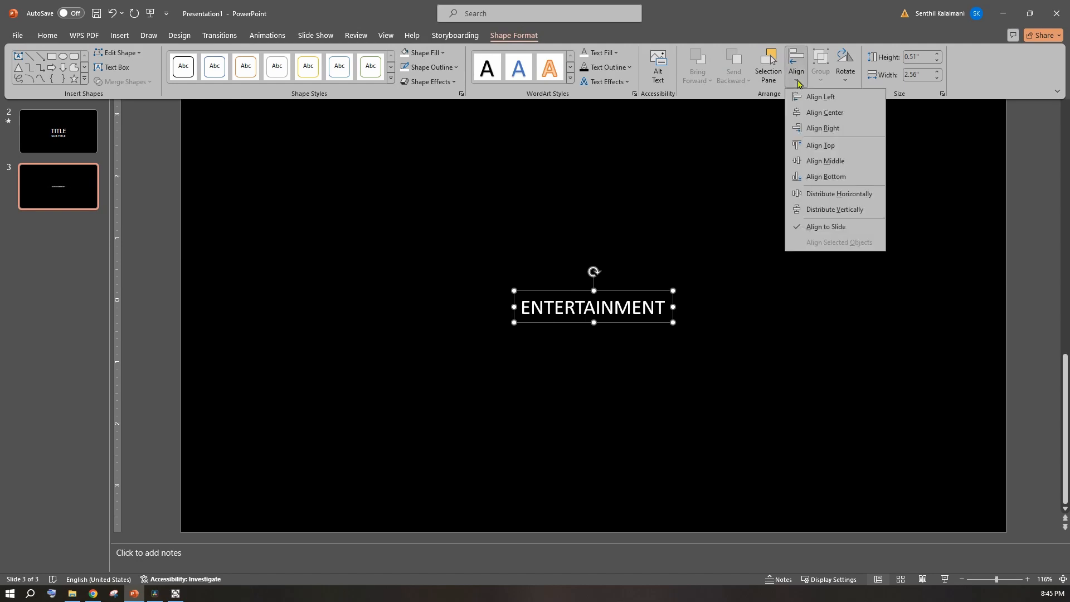
click(805, 163)
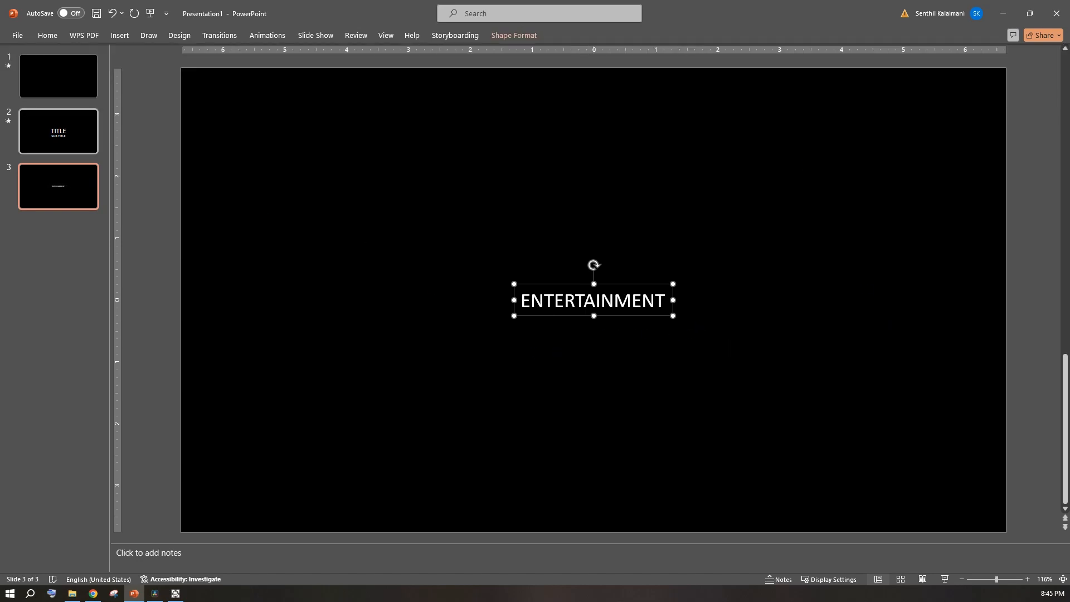
Draw a narrow vertical rectangle at the left end of the ENTERTAINMENT text, about as tall as its text box.
click(48, 36)
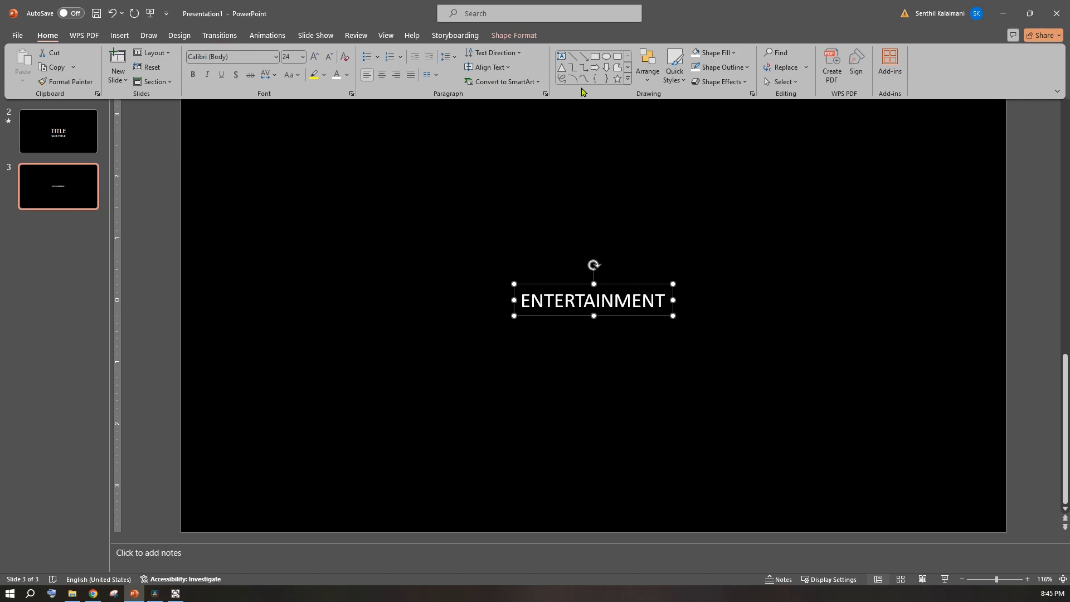
click(595, 56)
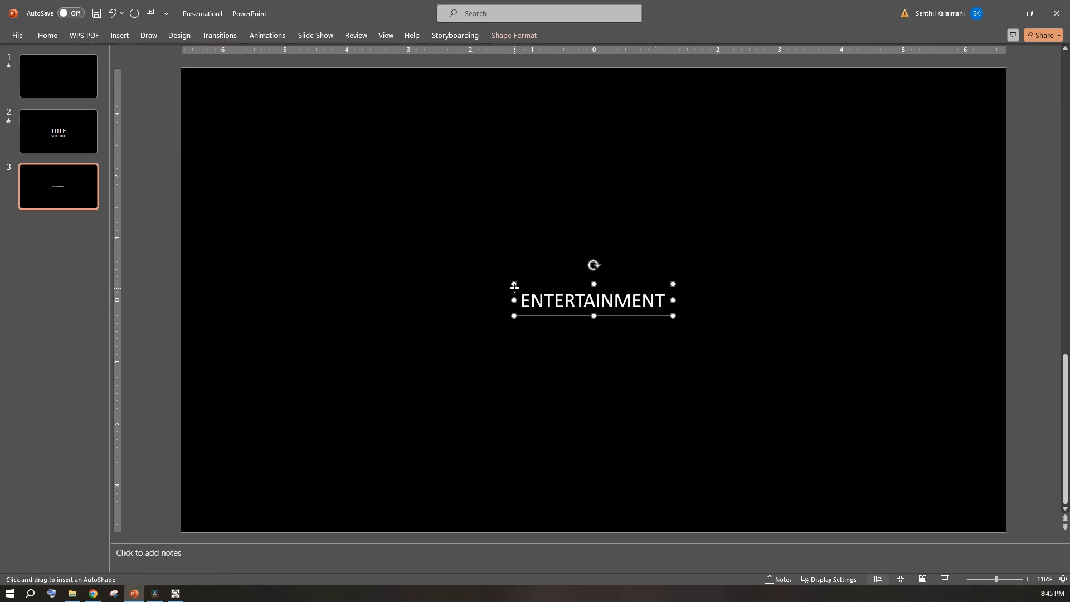
drag(506, 286, 506, 317)
drag(510, 314, 509, 316)
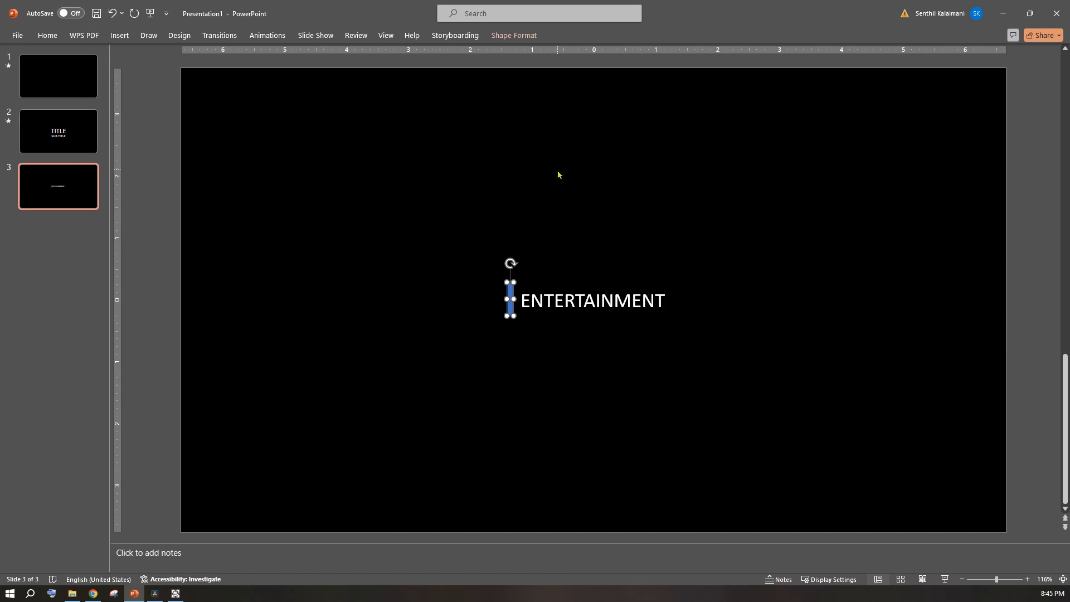
Nudge the narrow blue bar left to leave a wider gap before the ENTERTAINMENT text.
key(Left)
key(Left)
key(Left)
key(Left)
key(Left)
key(Left)
key(Left)
key(Left)
key(Left)
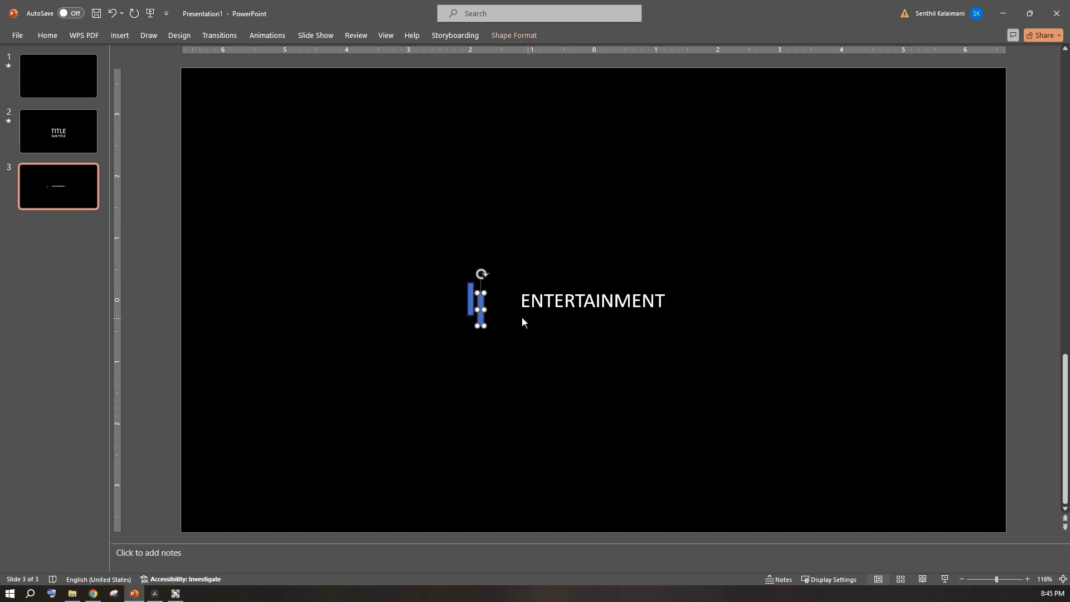
Place a duplicate of the blue bar level with it on the text's right side, and distribute the bars and text horizontally.
drag(473, 306, 734, 306)
click(760, 273)
drag(774, 225, 333, 421)
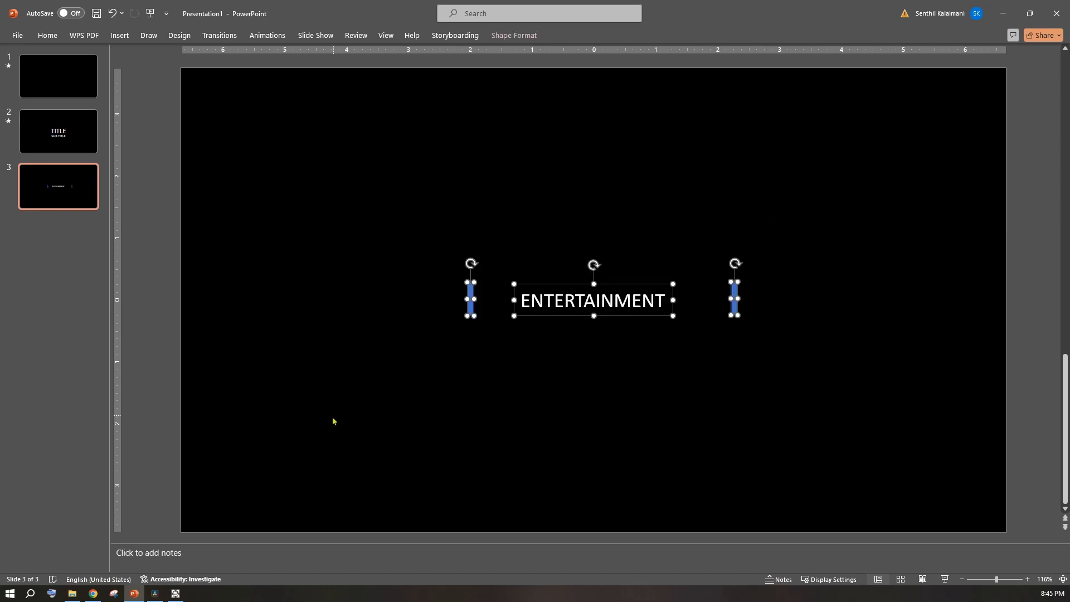
click(513, 35)
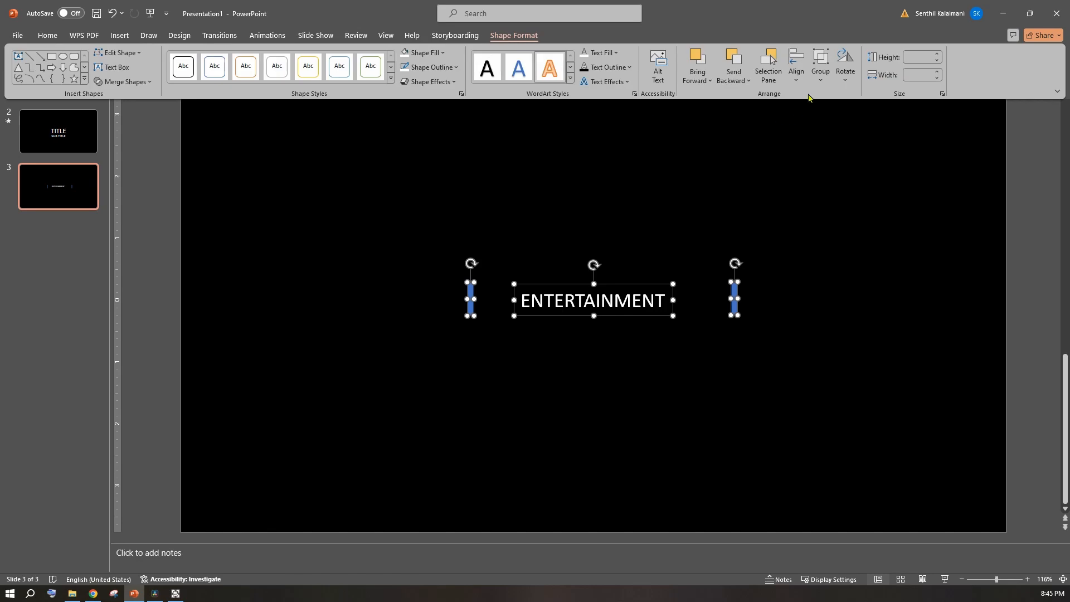
click(797, 69)
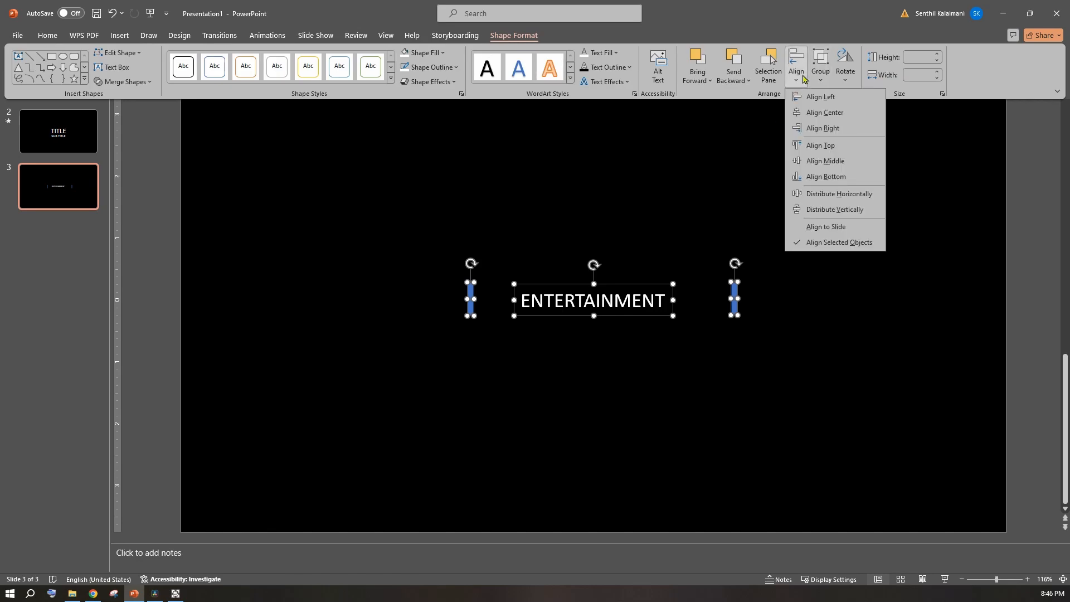
click(818, 195)
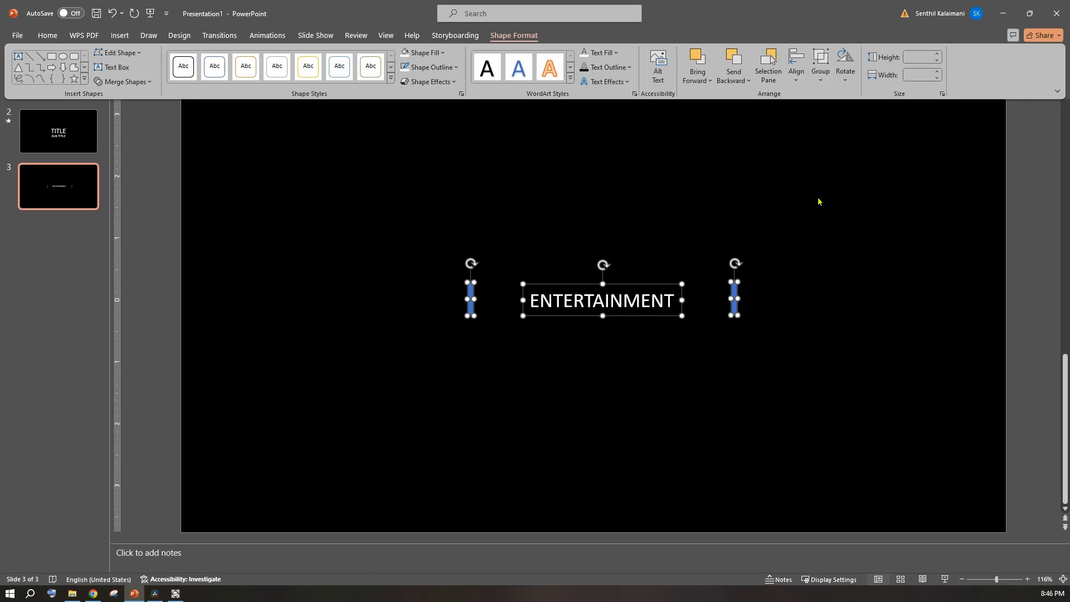
Group the ENTERTAINMENT text with both bars and centre the group horizontally on the slide.
click(820, 72)
click(832, 102)
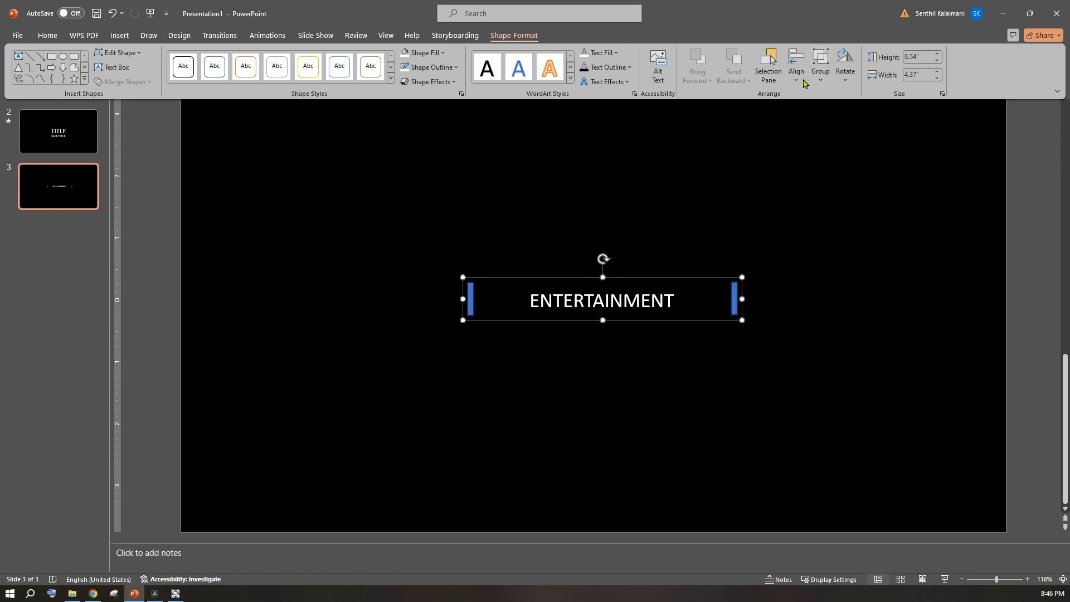
click(798, 78)
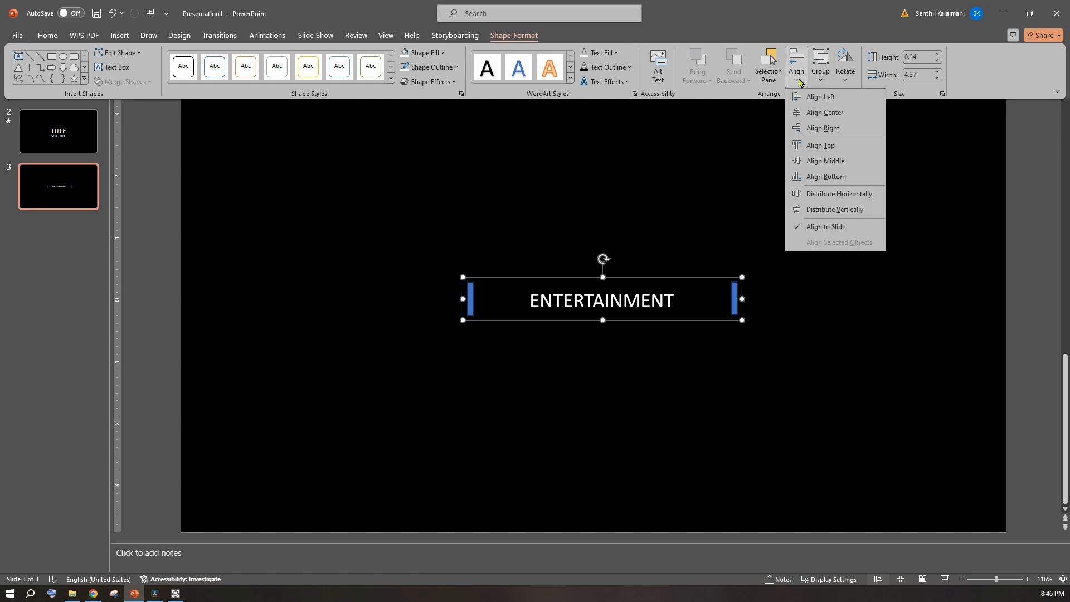
click(808, 113)
Ungroup the ENTERTAINMENT text and the two bars, and clear the selection.
click(819, 78)
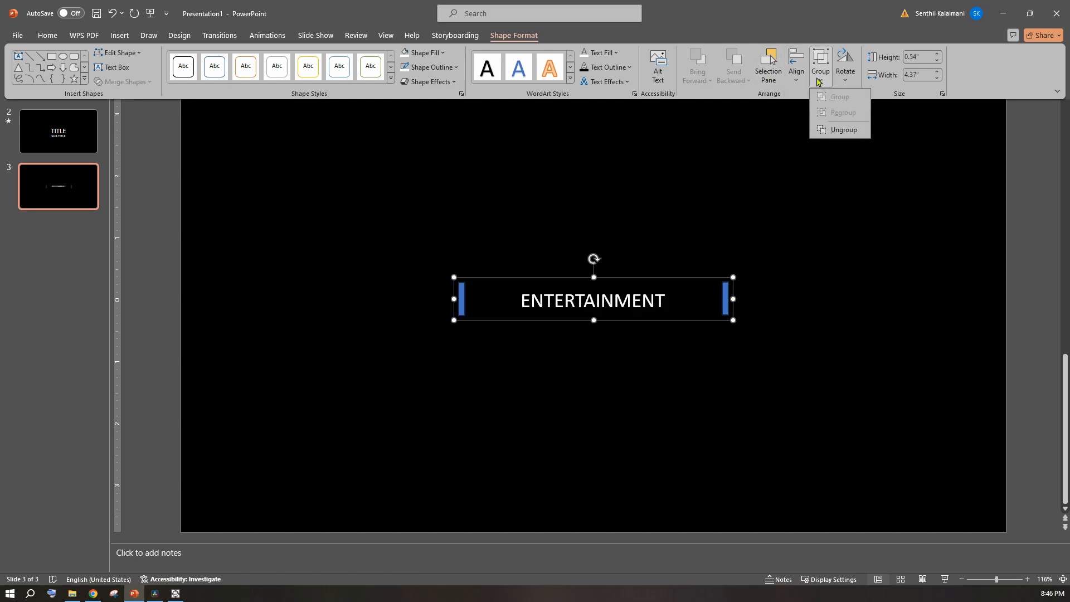
click(743, 186)
key(ctrl+shift+g)
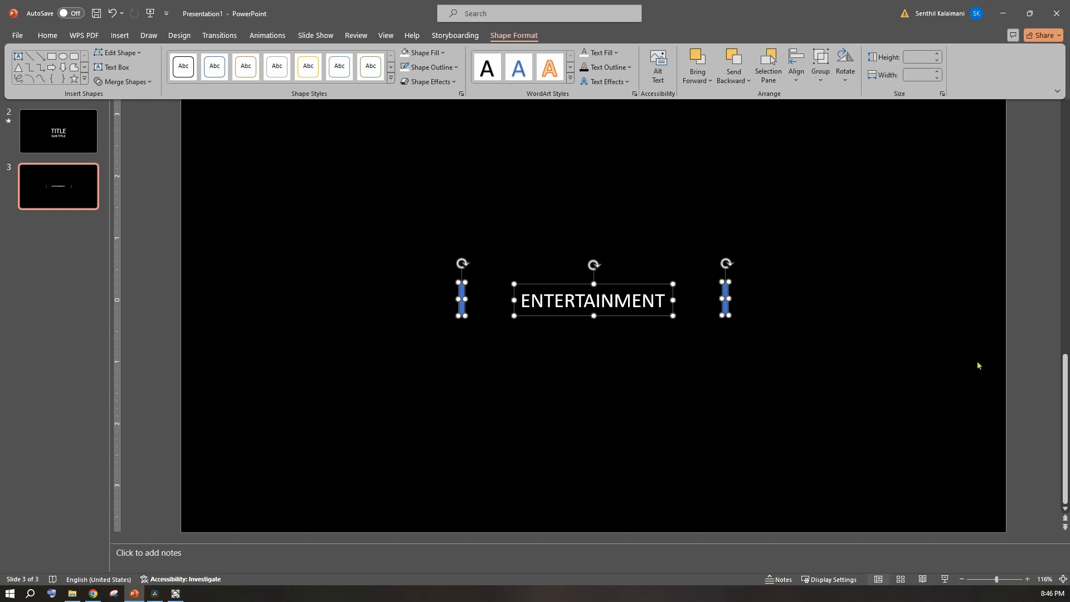
key(ctrl+F1)
click(894, 374)
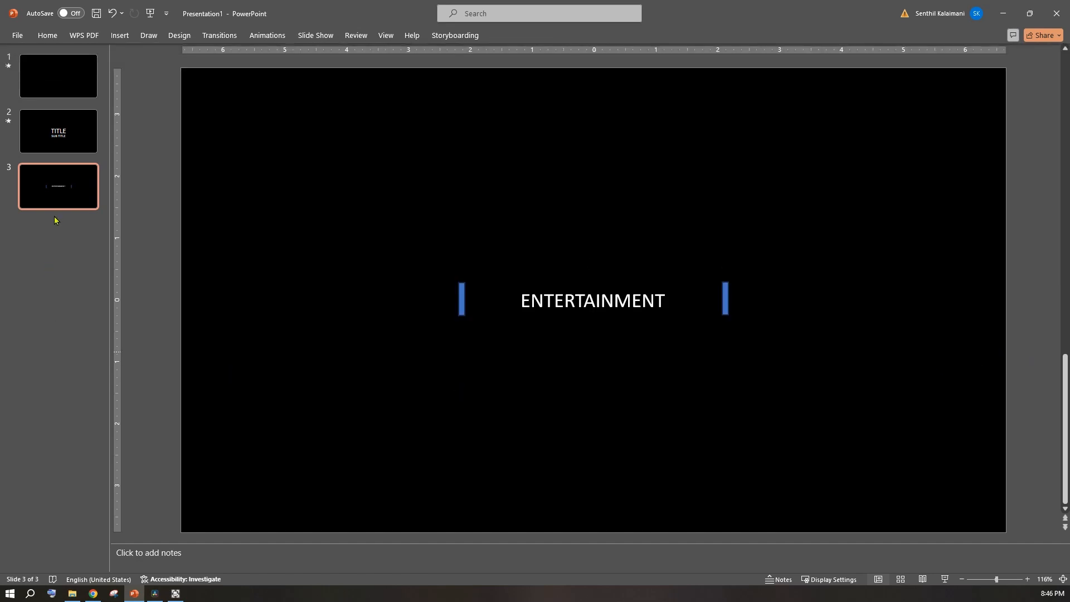
Duplicate slide 3 with the bars and text, and return to the original slide 3.
click(61, 192)
key(ctrl+d)
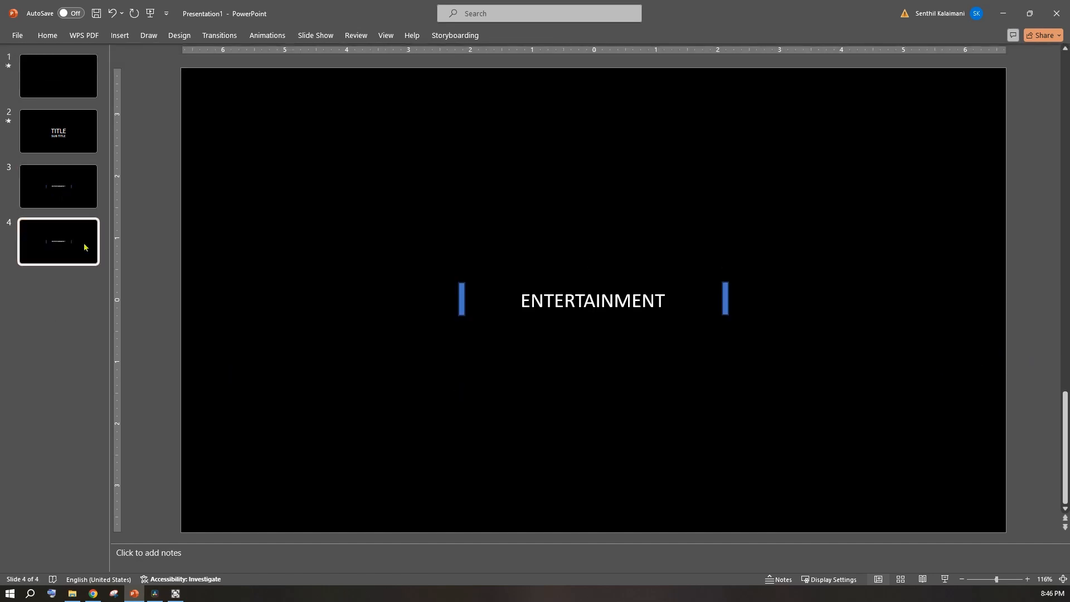
click(52, 185)
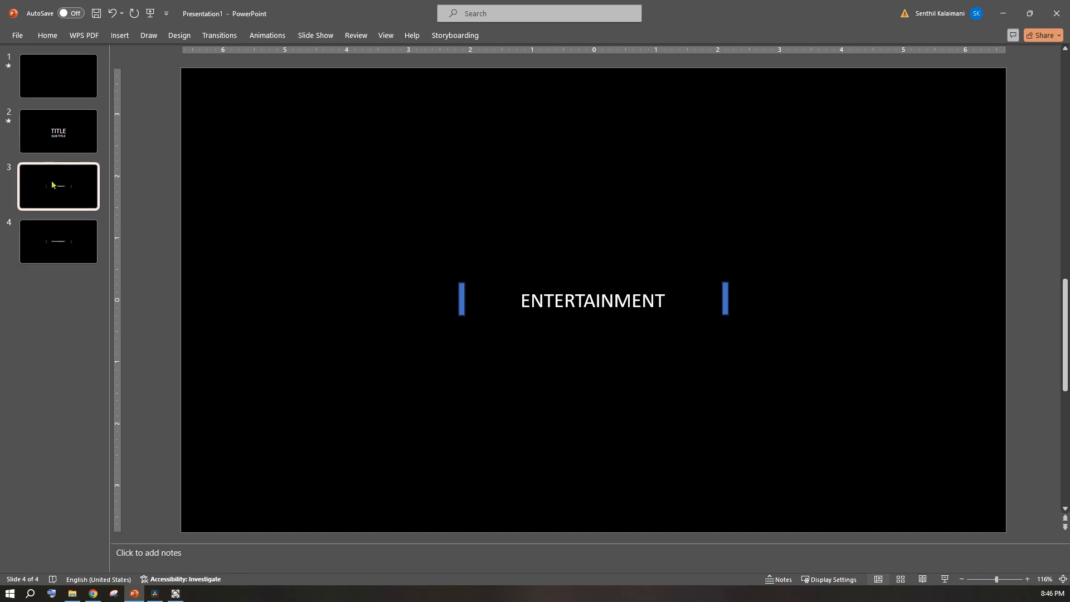
Delete the ENTERTAINMENT text from slide 3, leaving only the two blue bars.
click(613, 300)
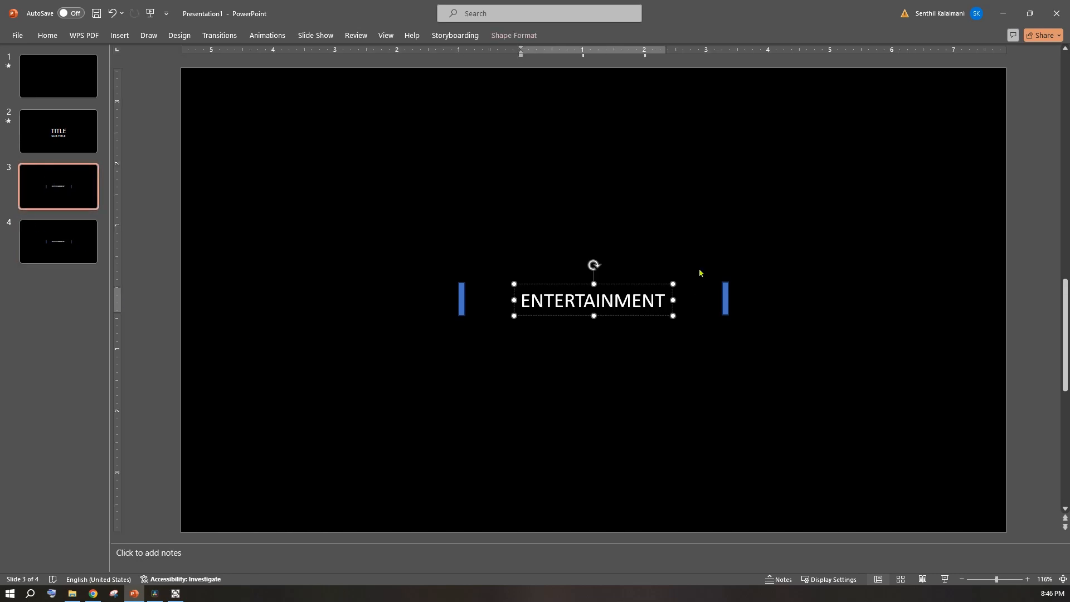
key(Escape)
key(Delete)
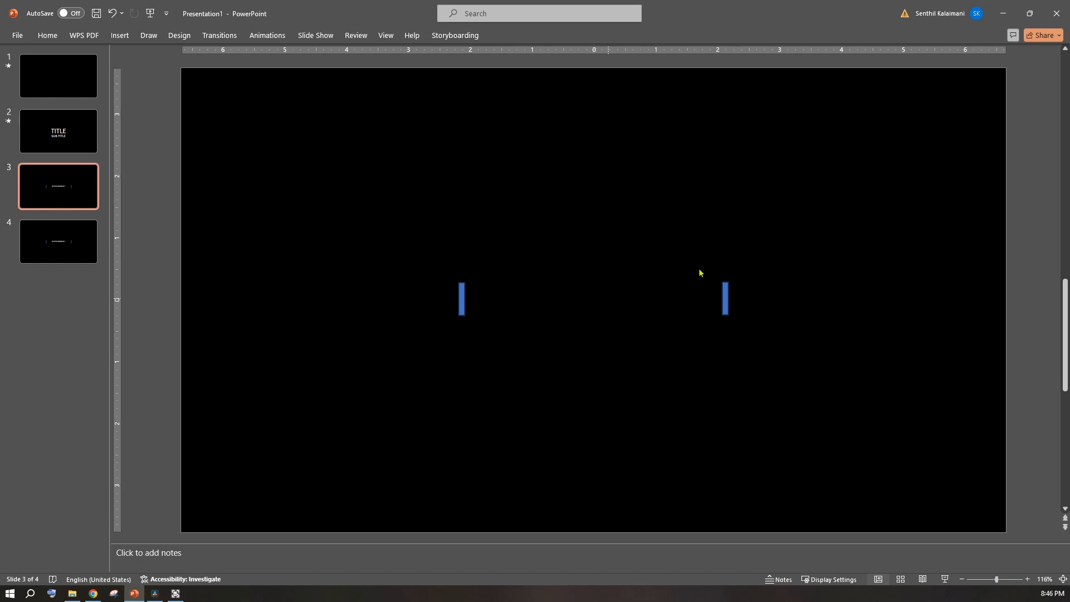
Align the two blue bars on slide 3 to a common centre and apply the black shape style.
click(463, 300)
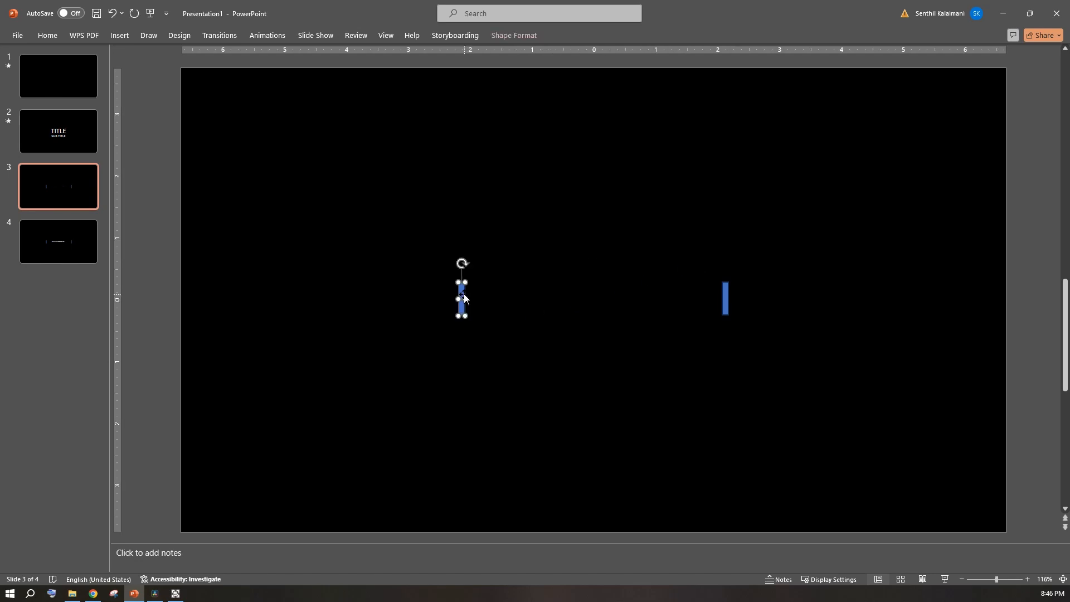
shift+click(726, 300)
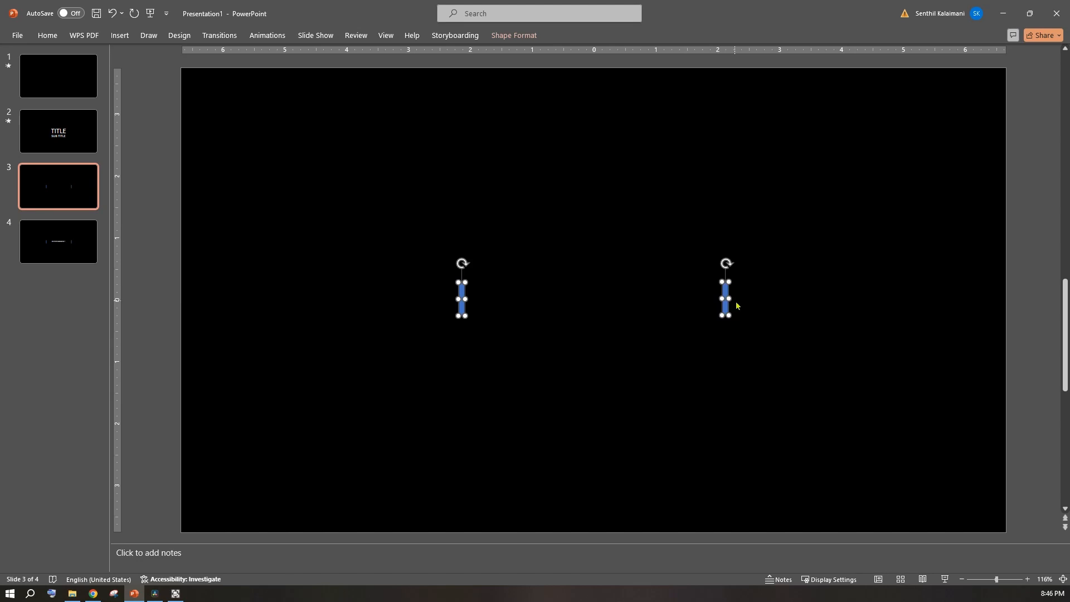
click(513, 35)
click(794, 71)
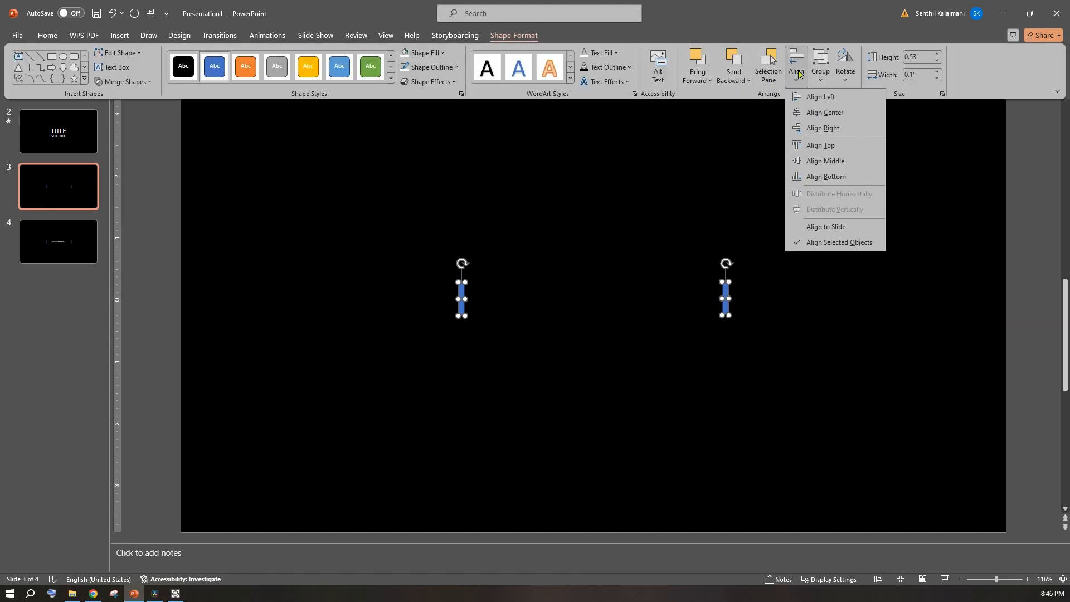
click(816, 117)
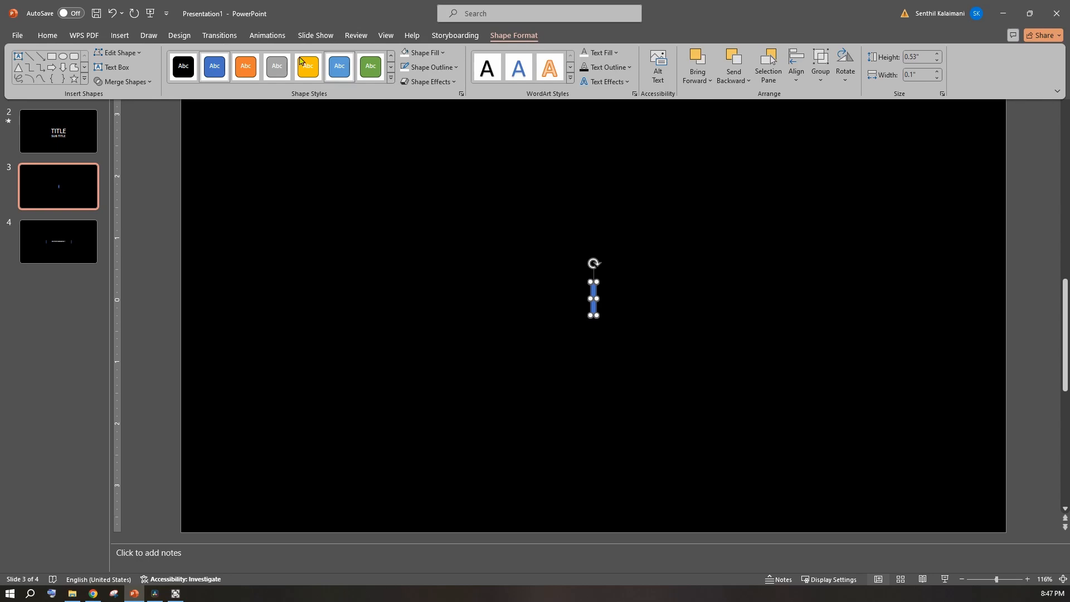
click(183, 66)
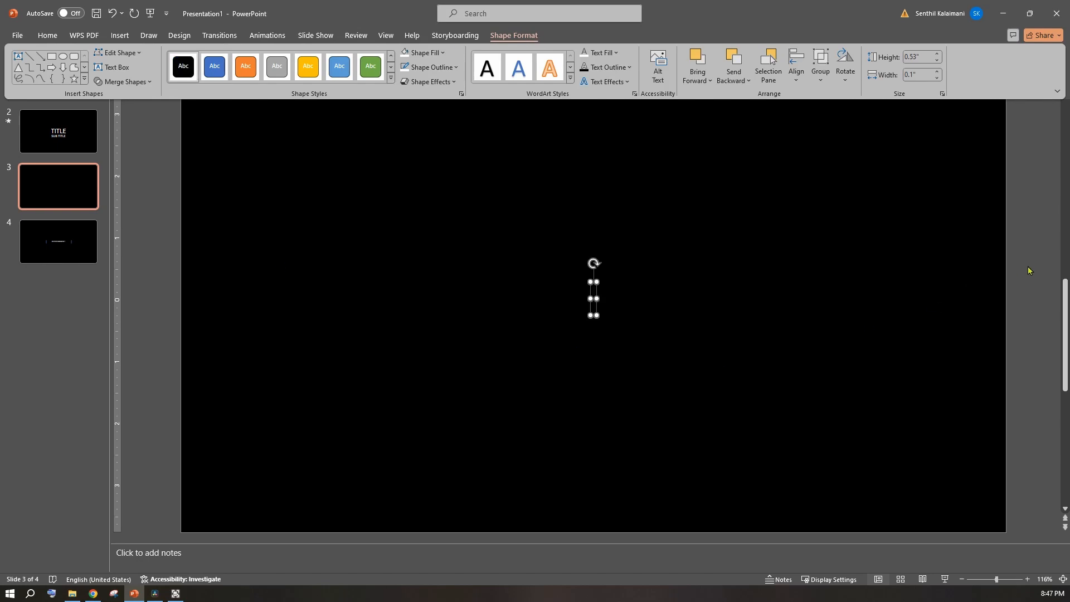
Apply the Morph transition to slide 4.
click(71, 248)
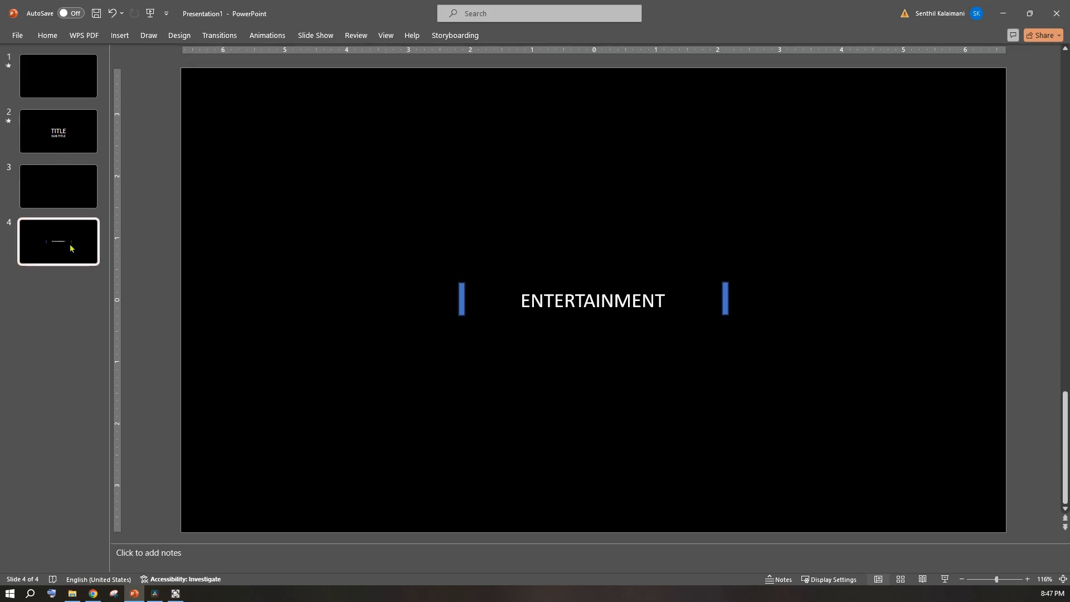
click(217, 37)
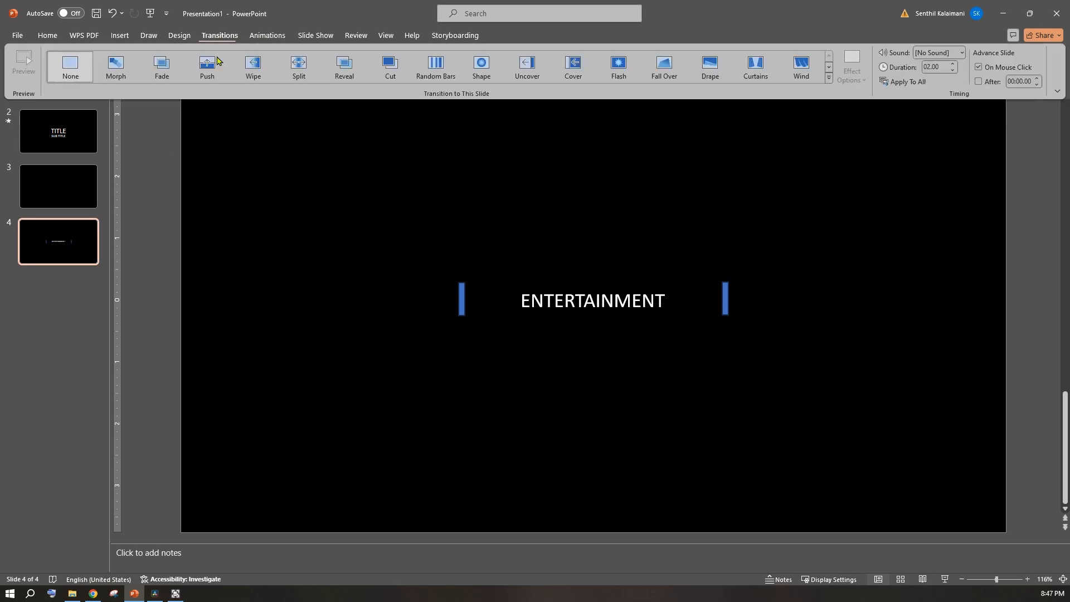
click(113, 77)
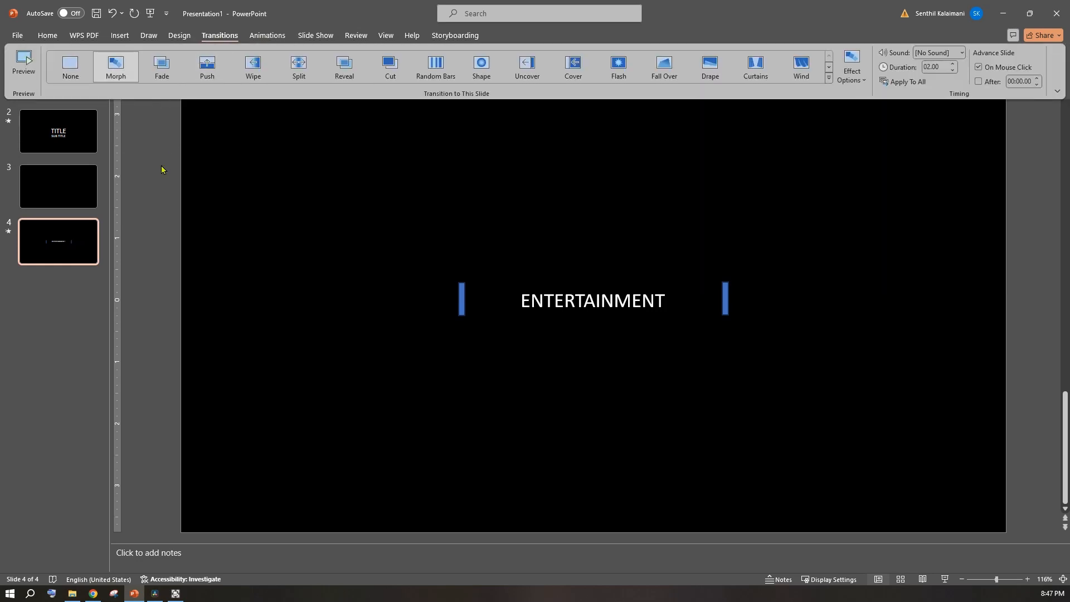
click(162, 170)
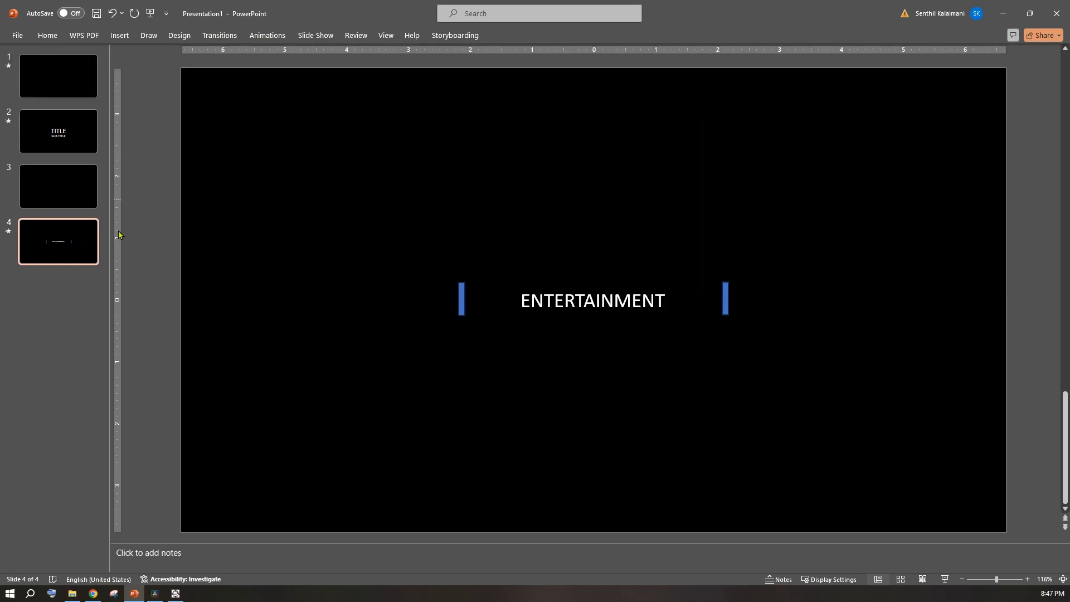
Play the slide show from slide 3 and advance to slide 4 to preview the ENTERTAINMENT reveal.
click(74, 196)
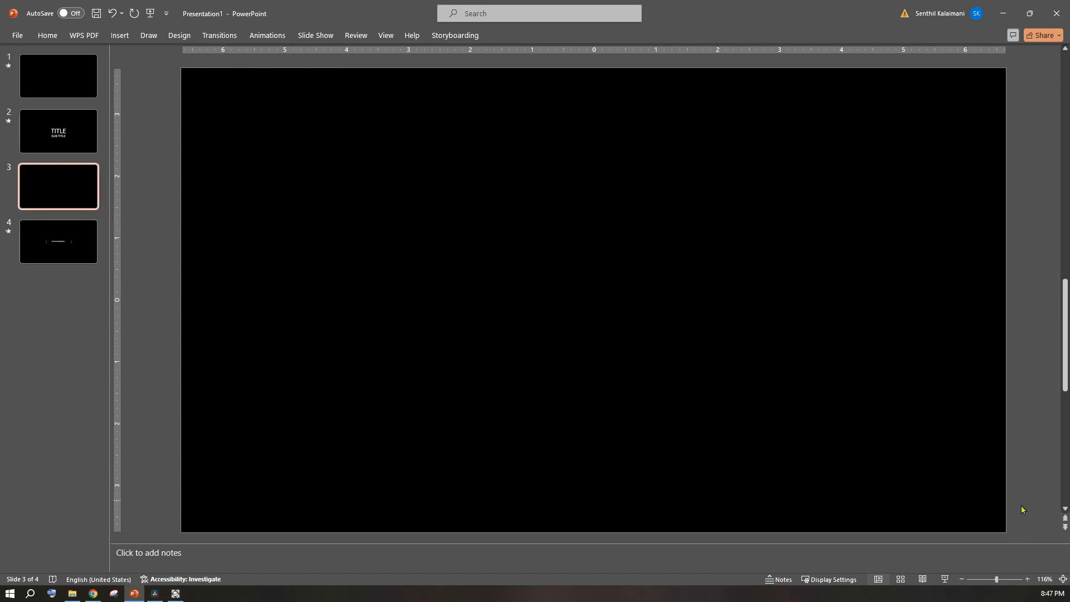
click(944, 579)
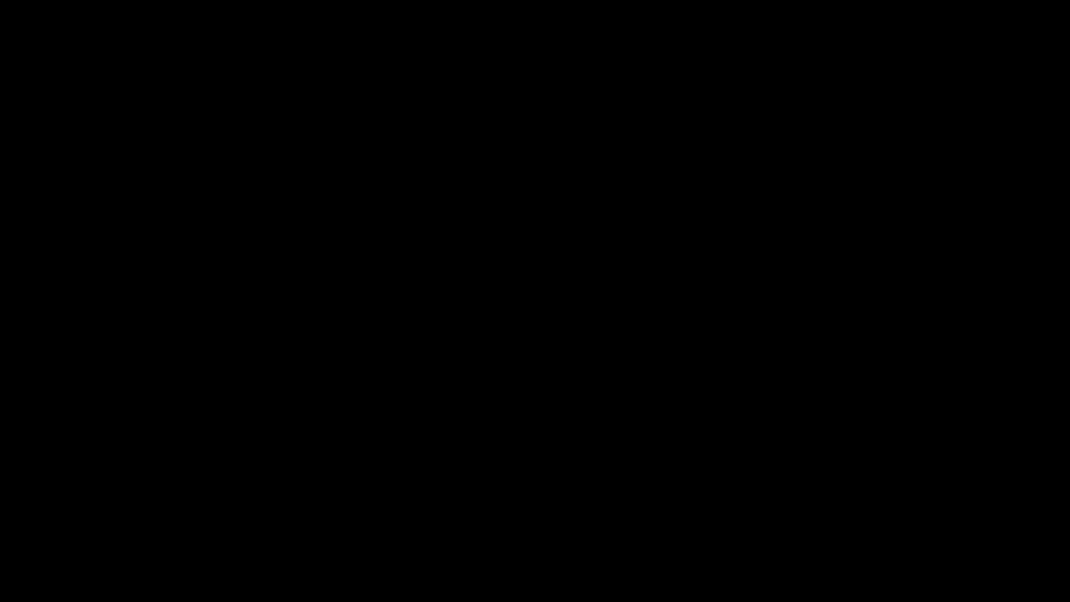
key(Right)
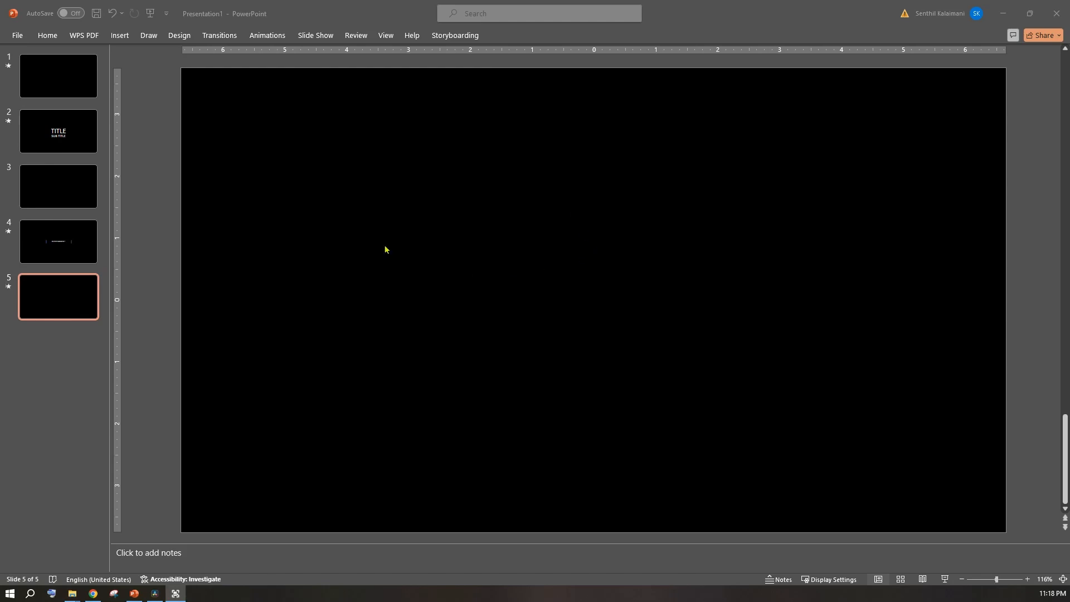
Draw a rectangle about 3.38 by 0.56 inches near the middle of slide 5 and enter the text SIMPLE HEADING.
click(47, 35)
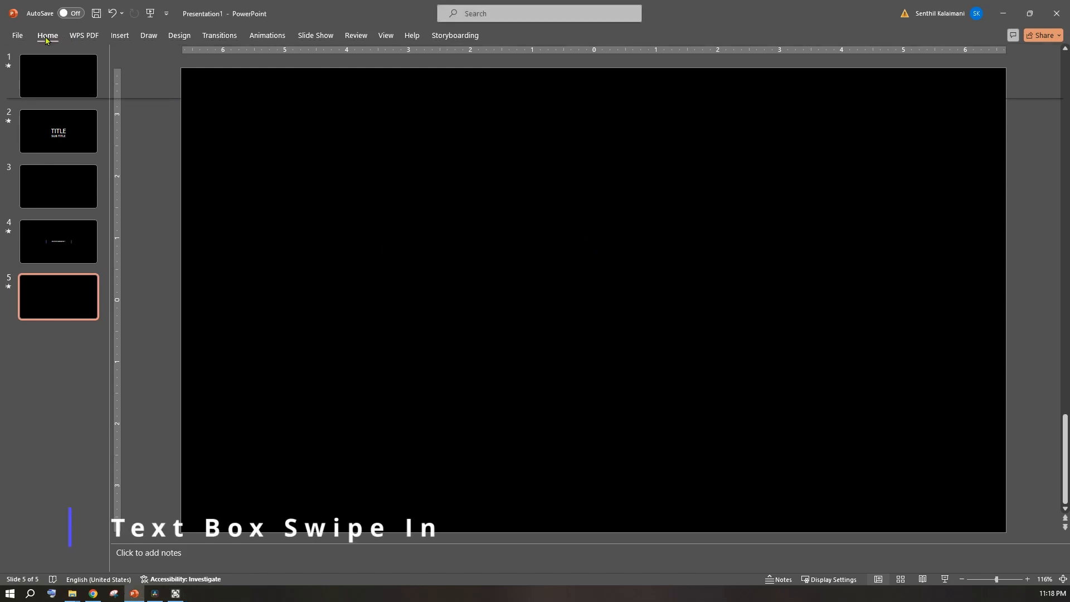
click(593, 65)
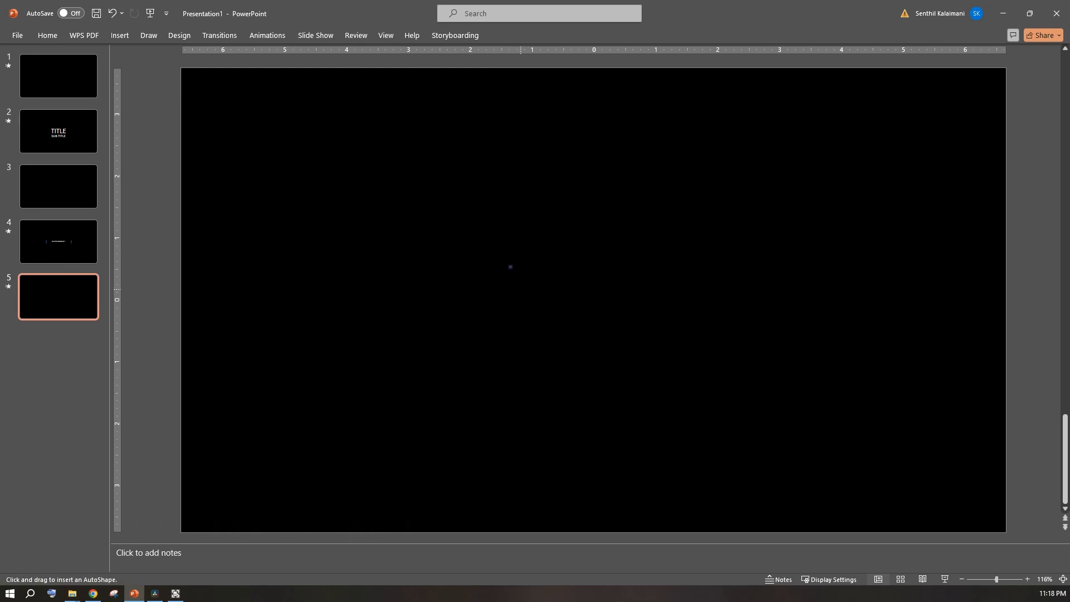
drag(509, 265, 717, 300)
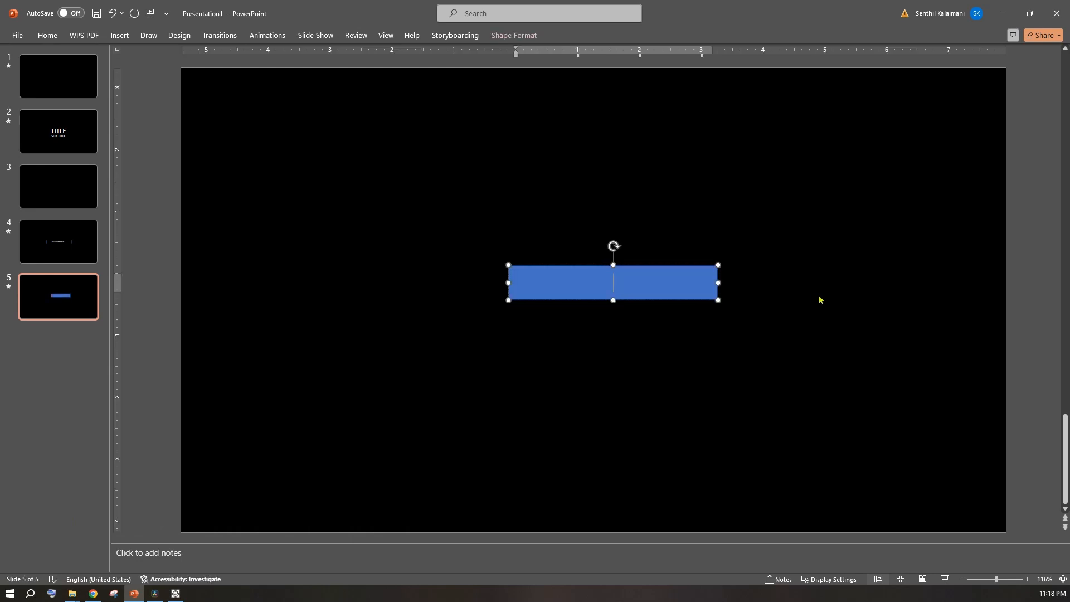
text(SIMPLE HEADING)
click(537, 36)
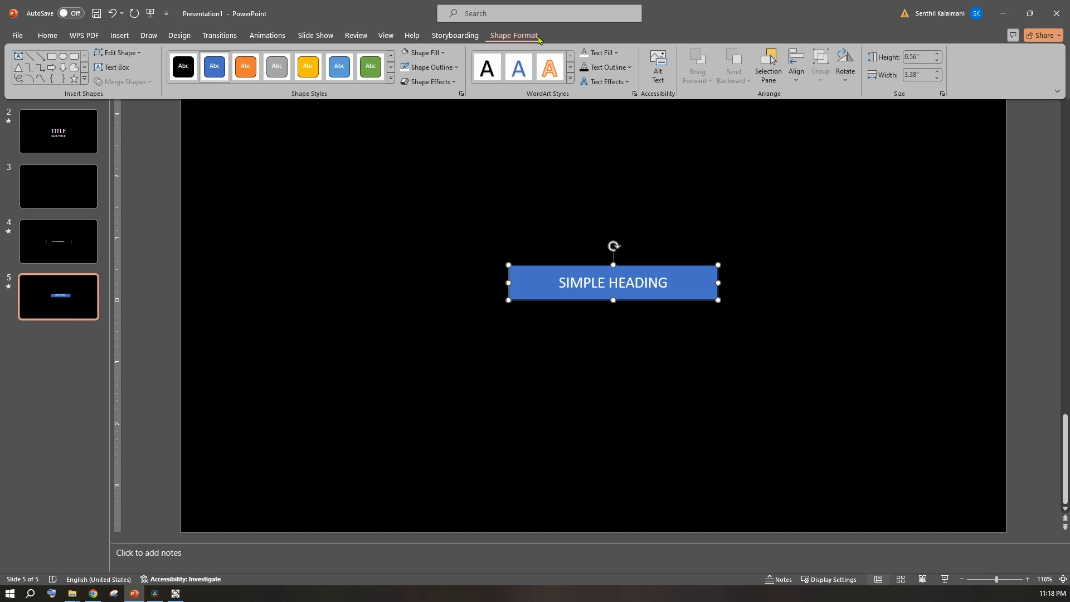
click(187, 70)
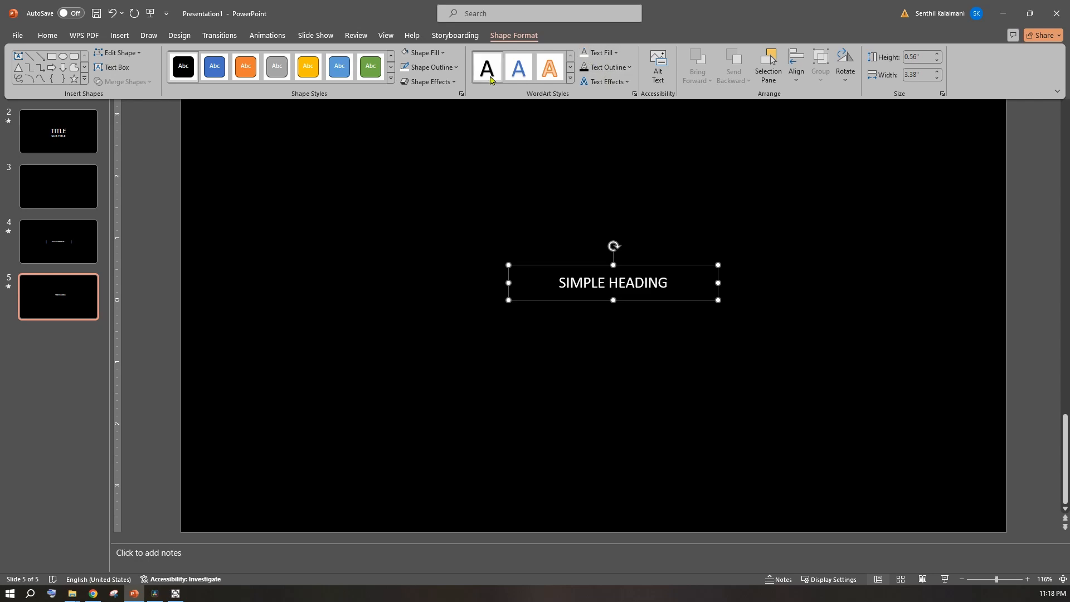
click(716, 160)
key(ctrl+z)
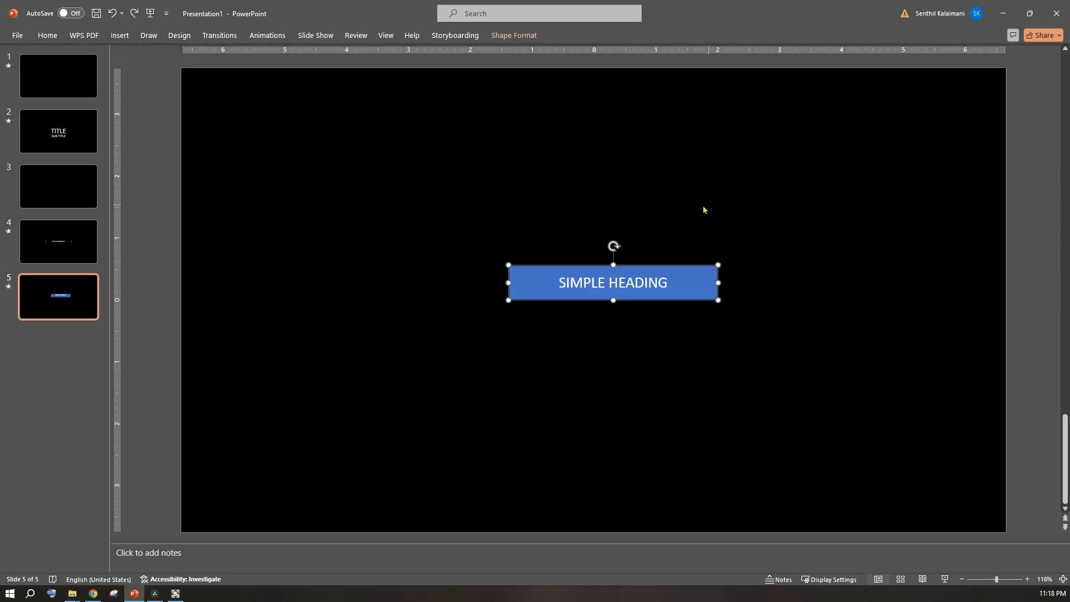
Fill the SIMPLE HEADING box with white and set its text fill to black.
click(514, 35)
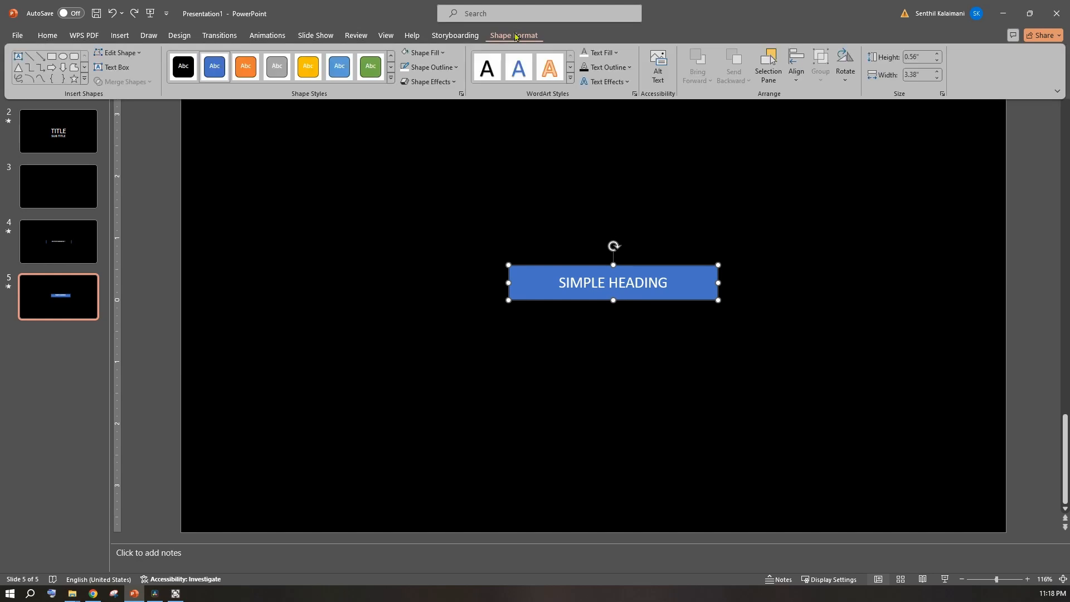
click(440, 53)
click(404, 106)
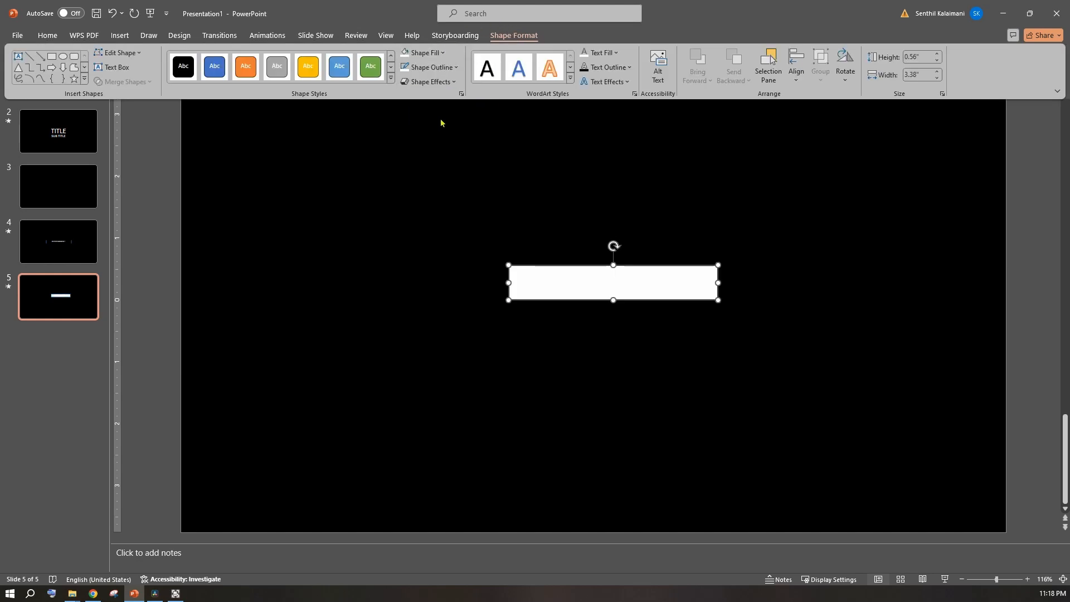
click(610, 54)
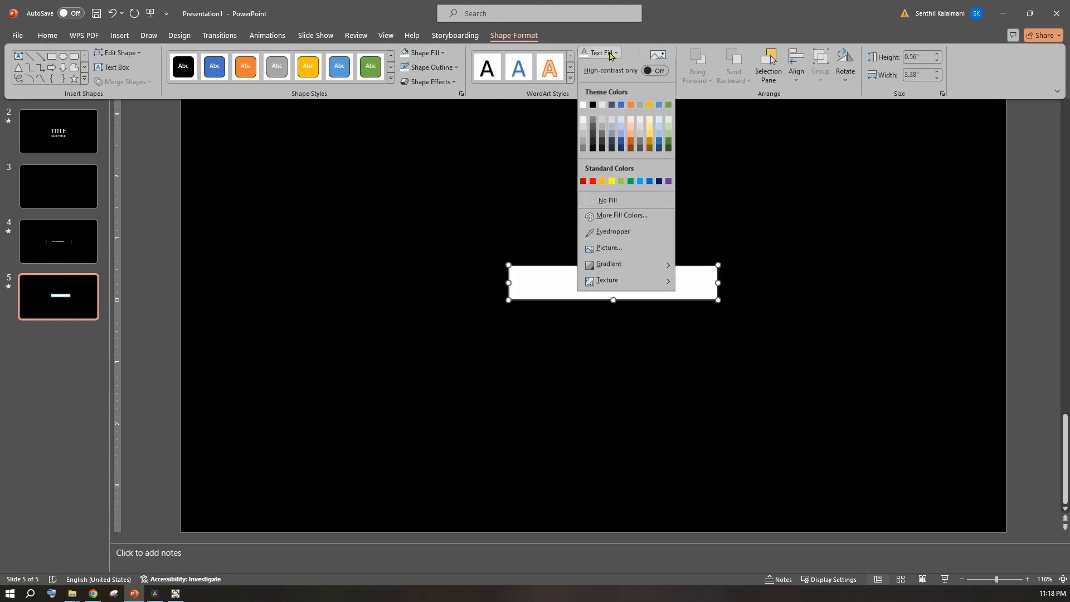
click(592, 105)
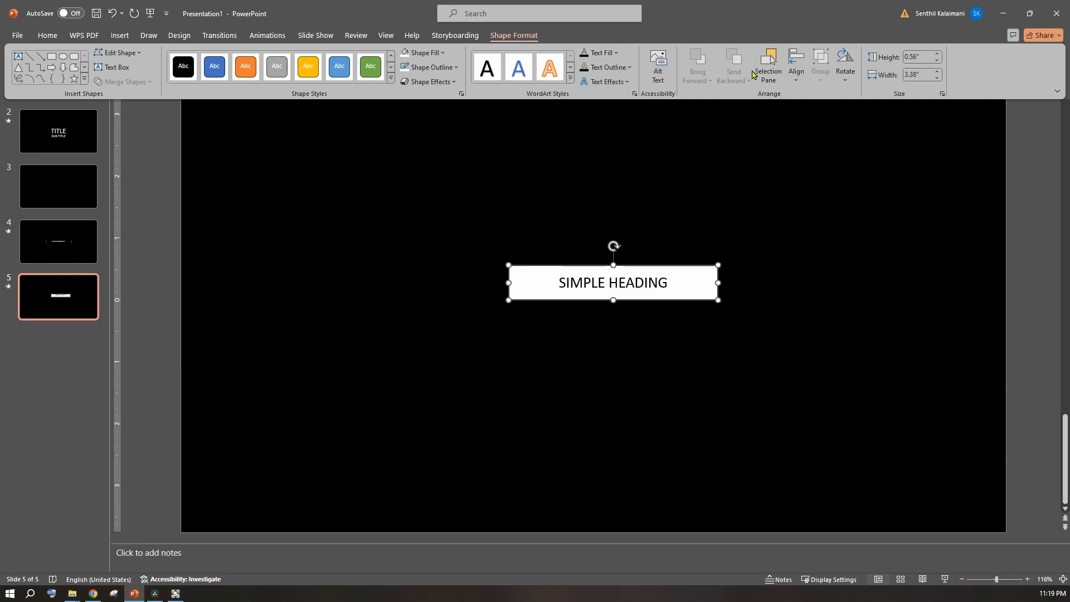
Centre the SIMPLE HEADING box horizontally on the slide.
click(796, 66)
click(808, 114)
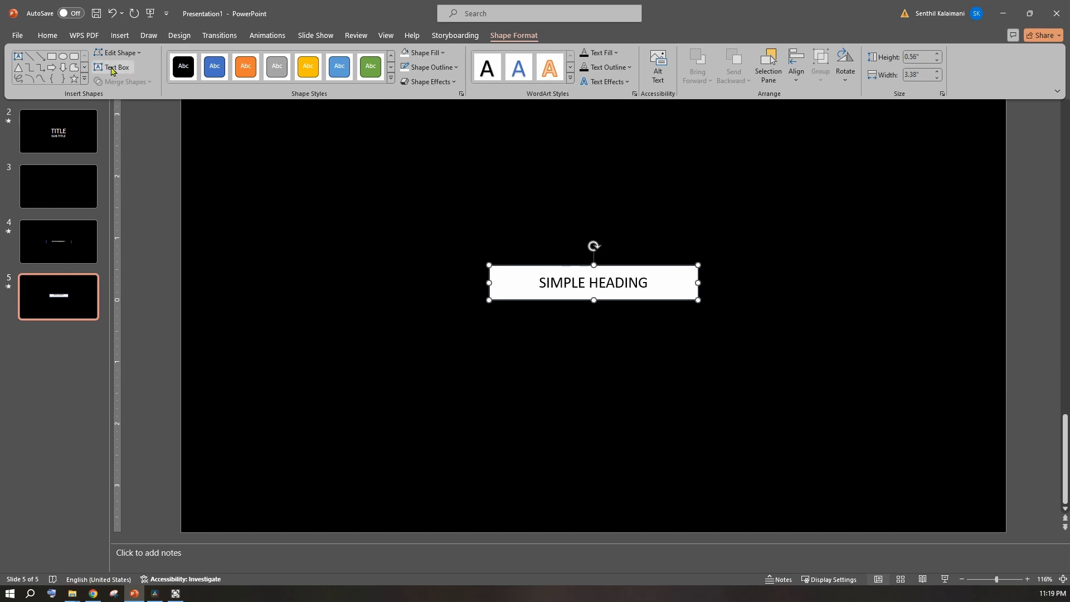
click(52, 56)
click(648, 195)
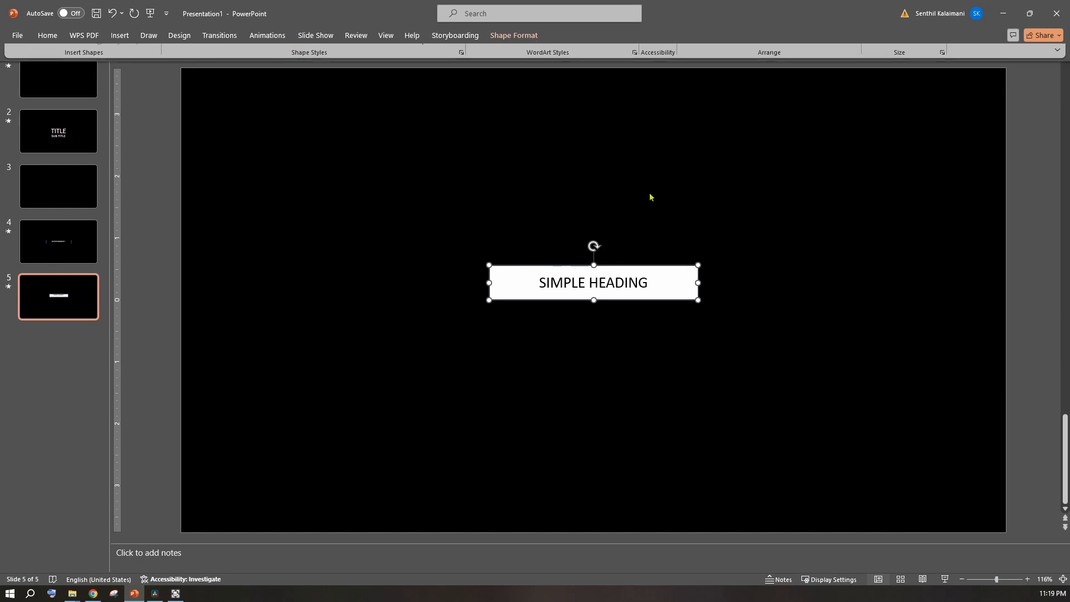
Duplicate the SIMPLE HEADING box, place the copy directly above the original and delete its text.
click(695, 288)
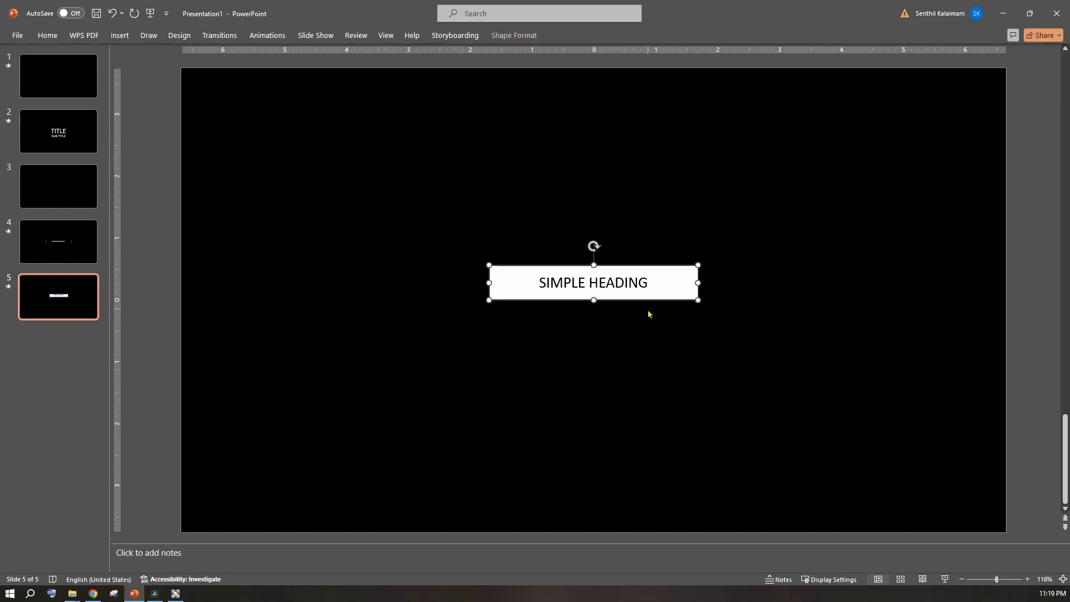
key(ctrl+d)
drag(646, 300, 636, 254)
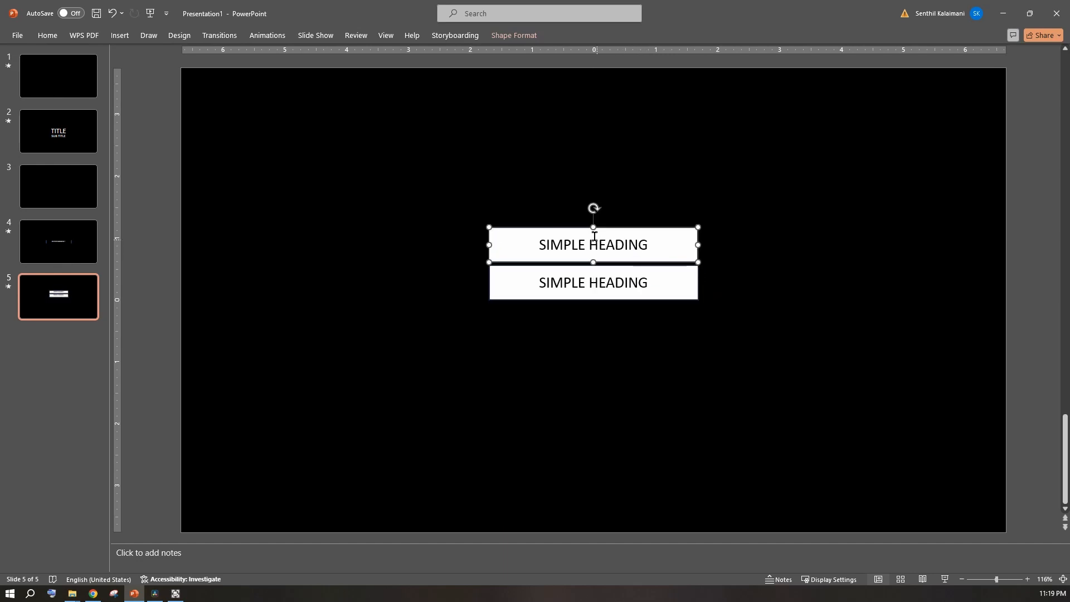
key(F2)
key(Delete)
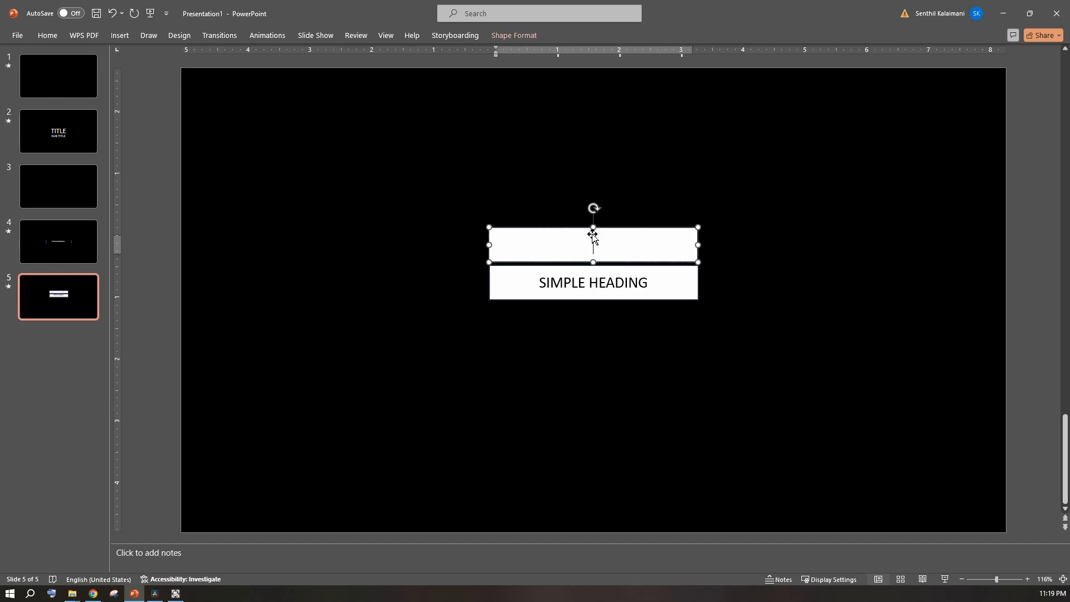
Reduce the empty copy to a thin bar about half the heading box's width, centred above the box.
drag(591, 228, 591, 257)
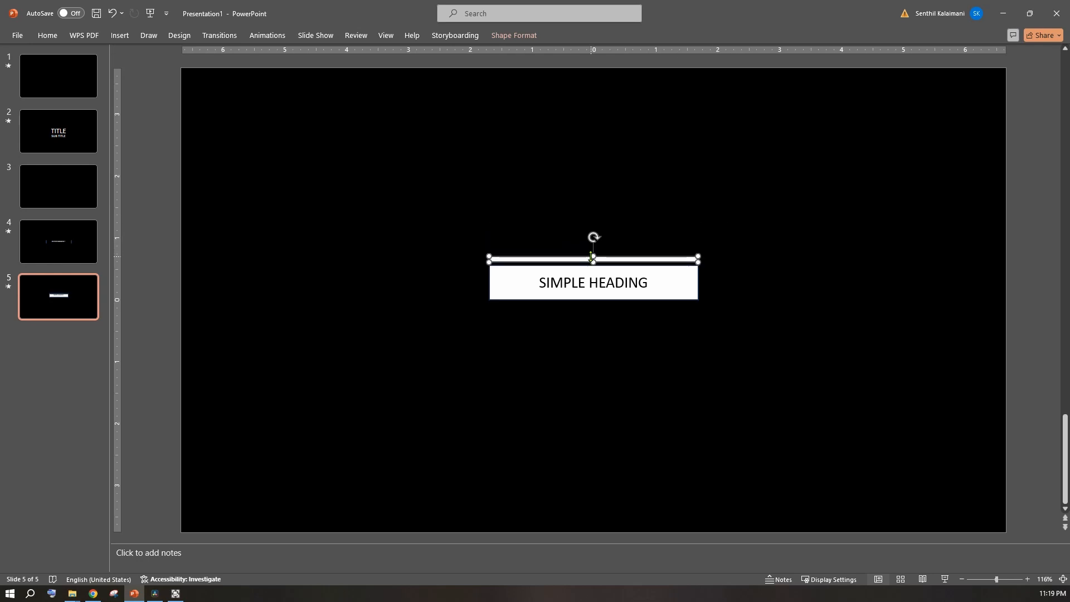
key(shift+Left)
key(shift+Left)
key(shift+Left)
key(shift+Left)
key(shift+Left)
key(shift+Left)
key(shift+Left)
key(shift+Left)
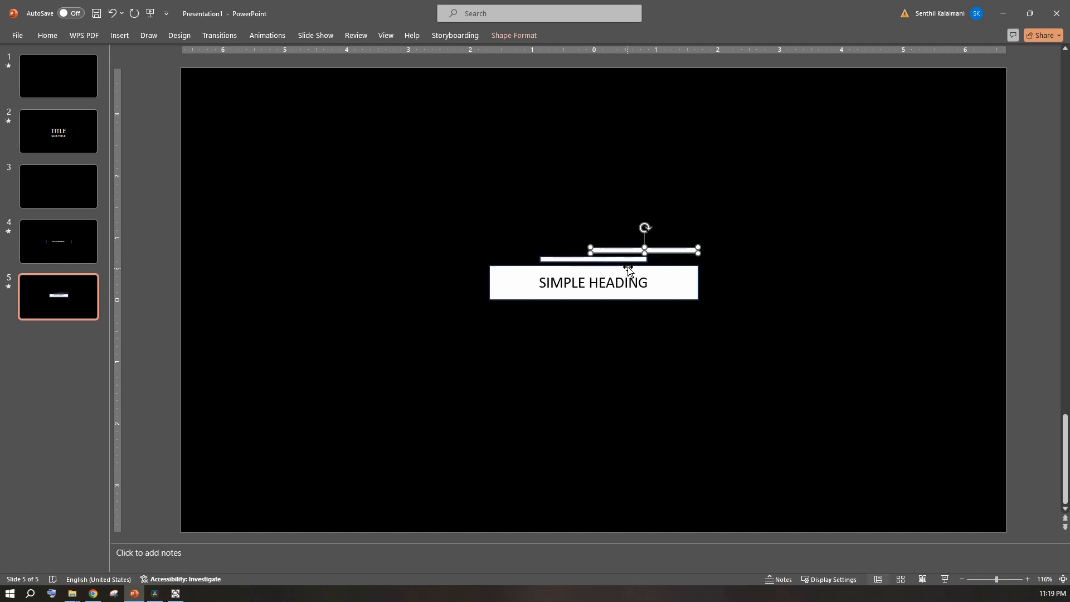
Place a duplicate of the thin bar just below the heading box, in line with the upper bar.
drag(623, 259, 622, 307)
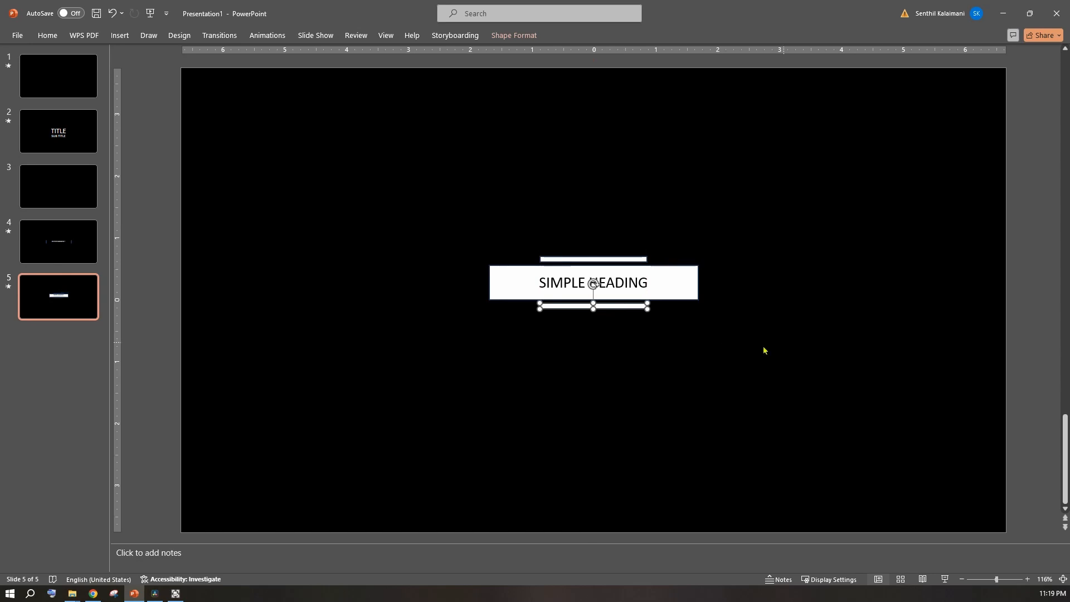
click(801, 336)
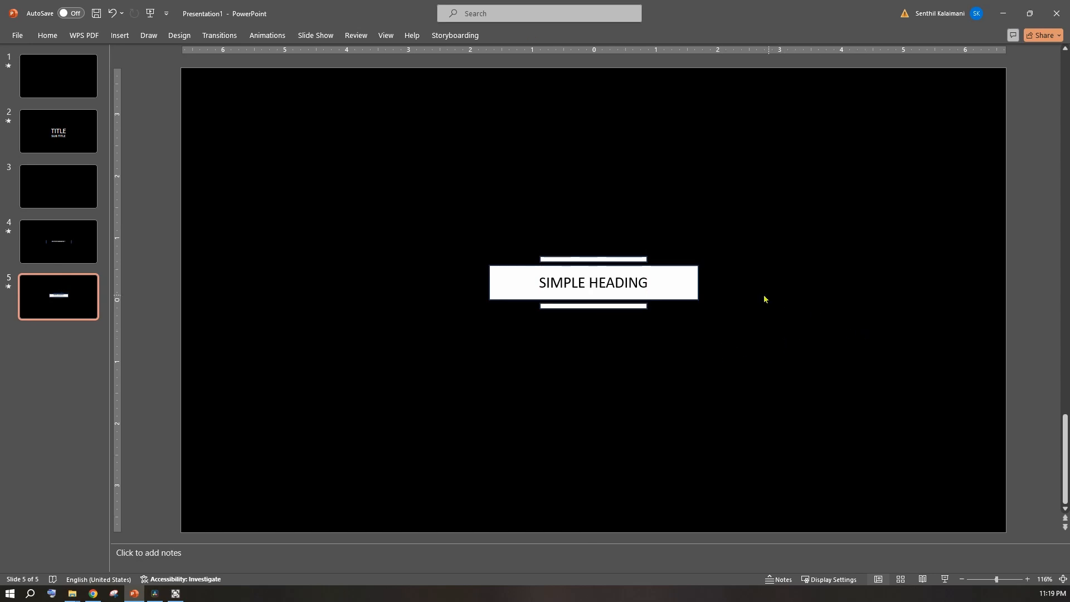
Distribute the SIMPLE HEADING box and the two thin bars evenly in the vertical direction.
drag(753, 218, 428, 371)
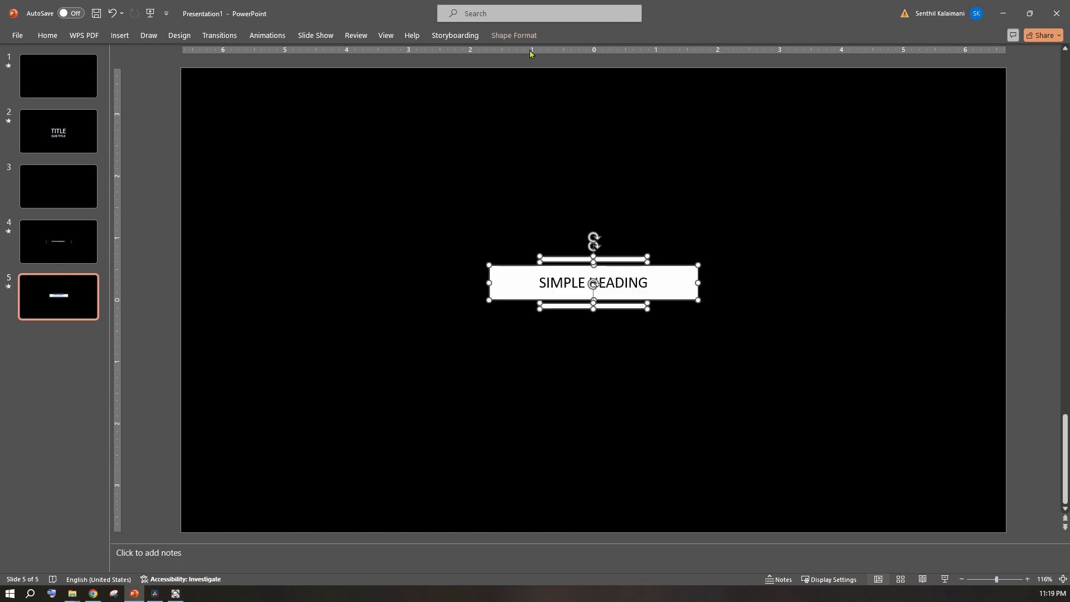
click(513, 35)
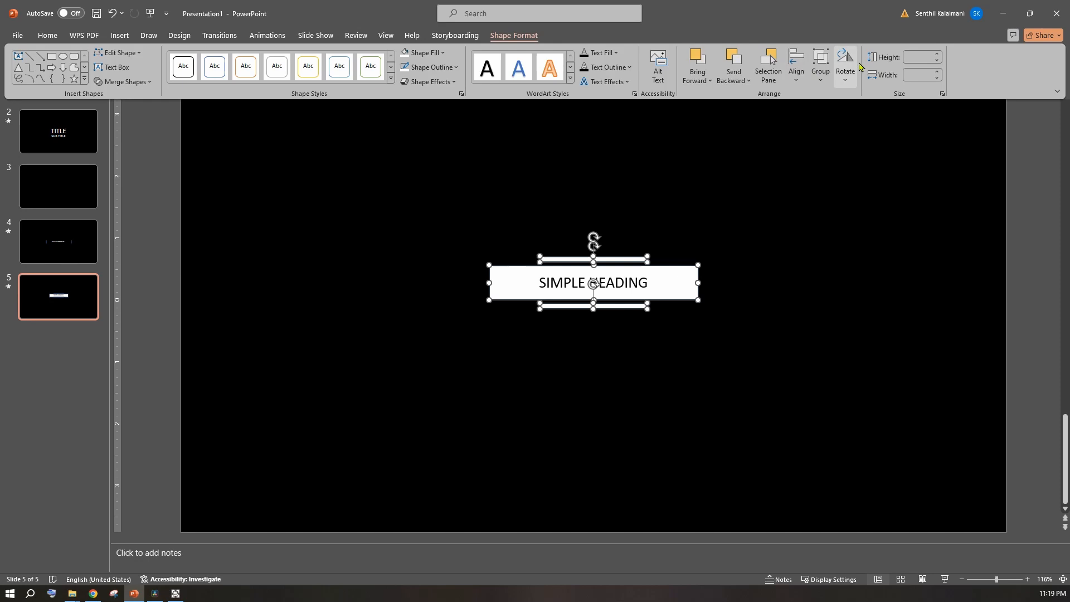
click(796, 66)
click(831, 210)
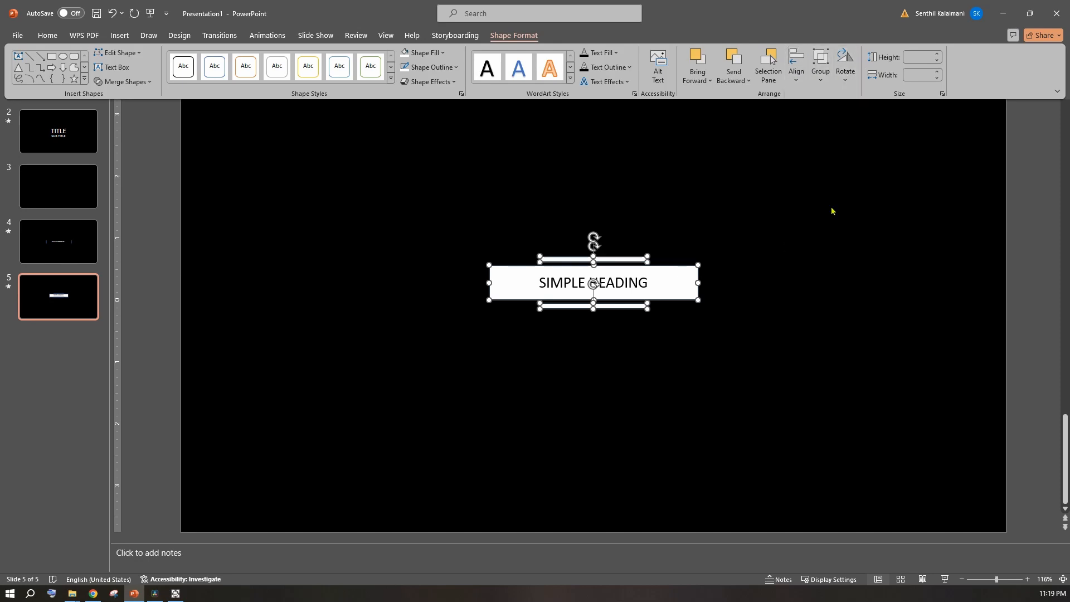
click(778, 291)
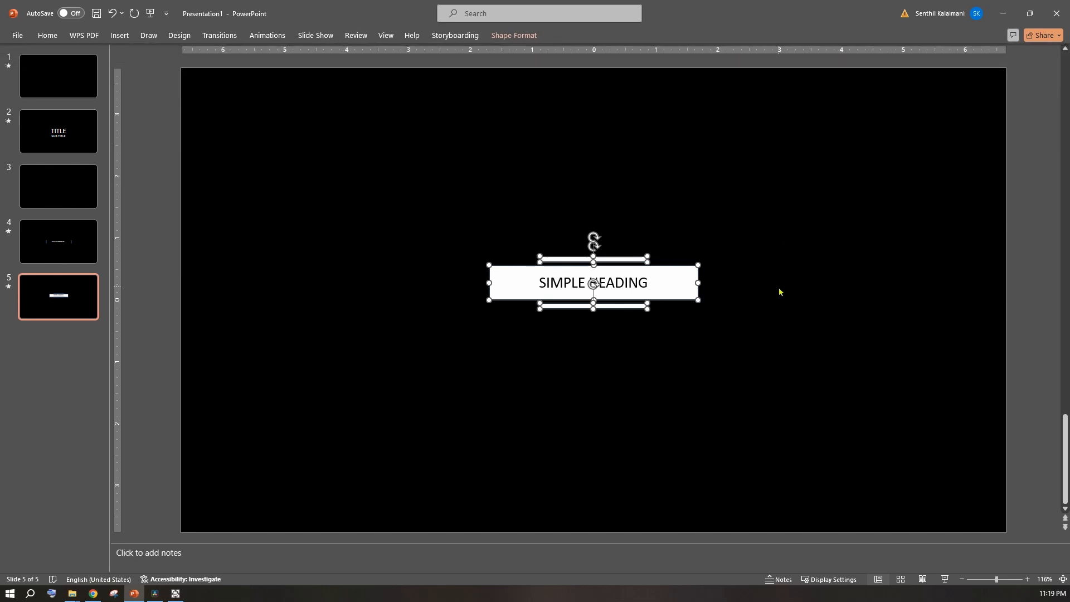
Align the SIMPLE HEADING box and both thin bars on a common horizontal centre.
click(779, 291)
drag(598, 290, 397, 375)
click(513, 35)
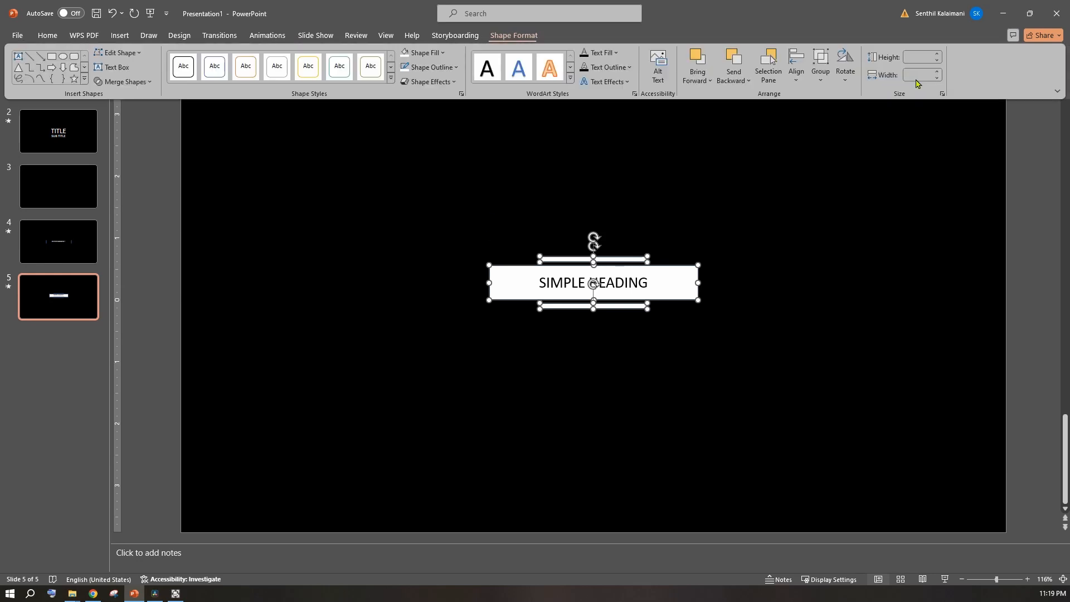
click(797, 74)
click(806, 119)
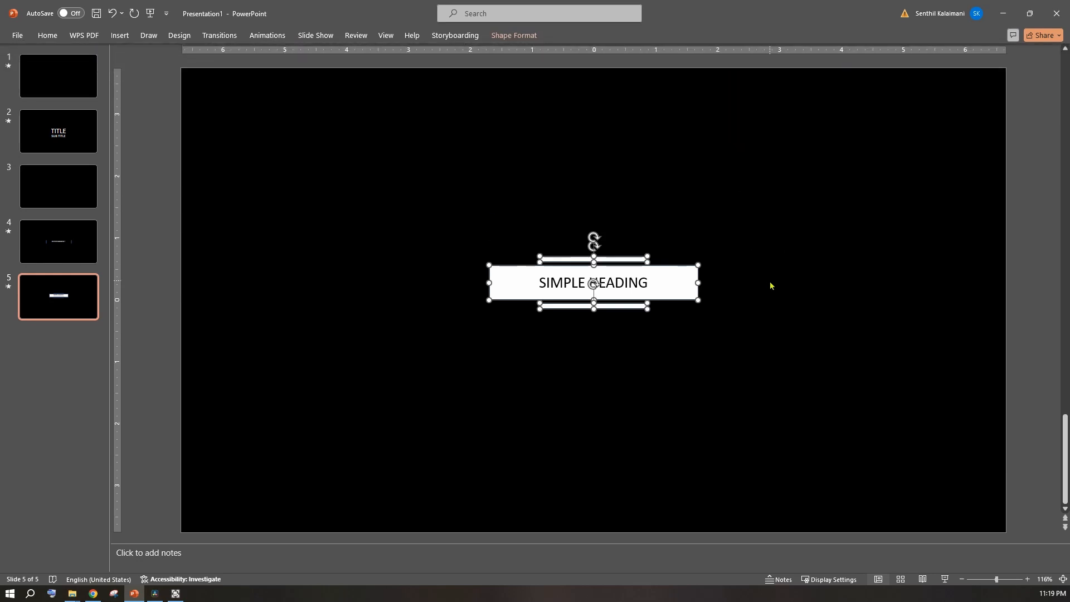
click(771, 283)
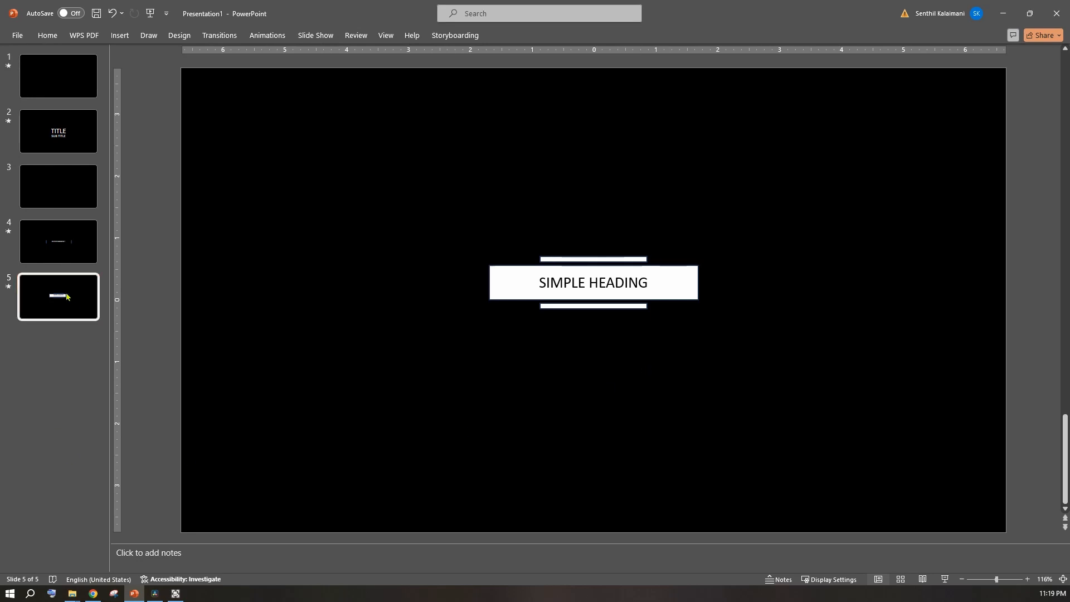
Duplicate slide 5 and, on the original, move both thin bars horizontally until they sit just outside the slide's right edge.
key(ctrl+d)
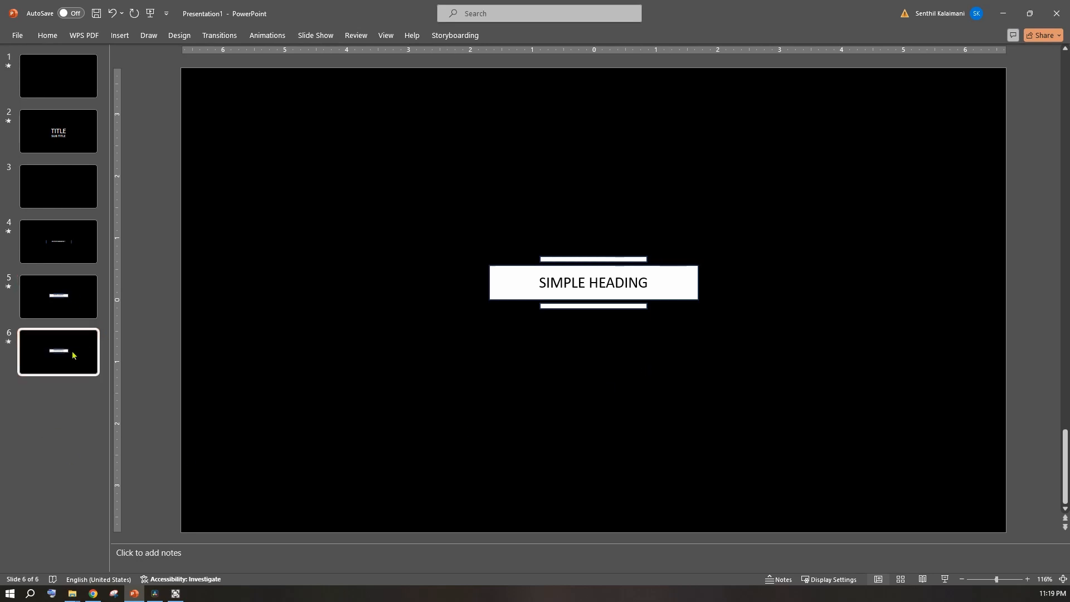
click(69, 312)
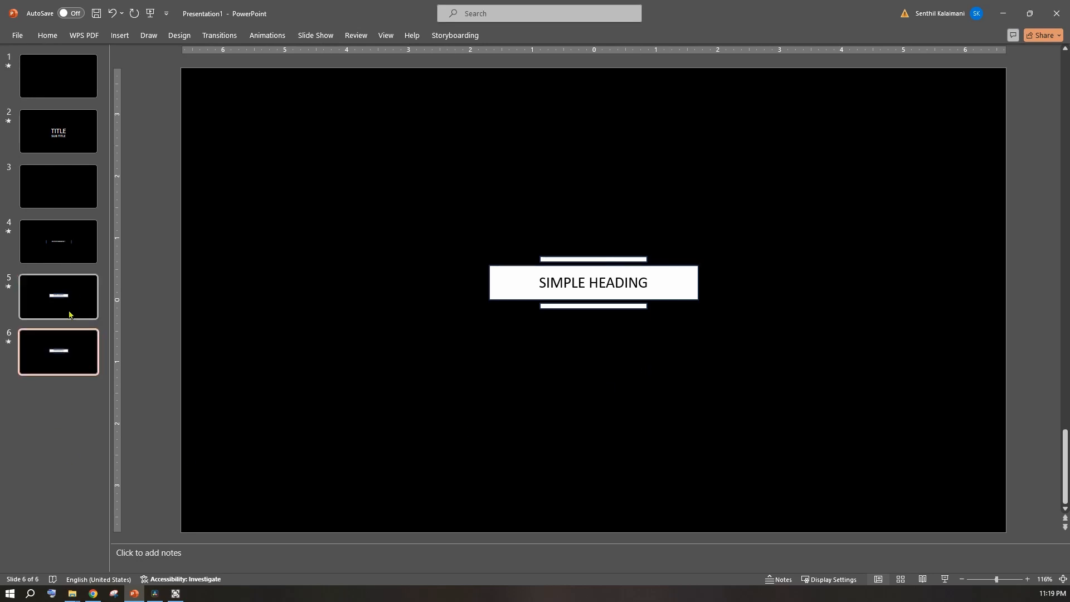
click(588, 258)
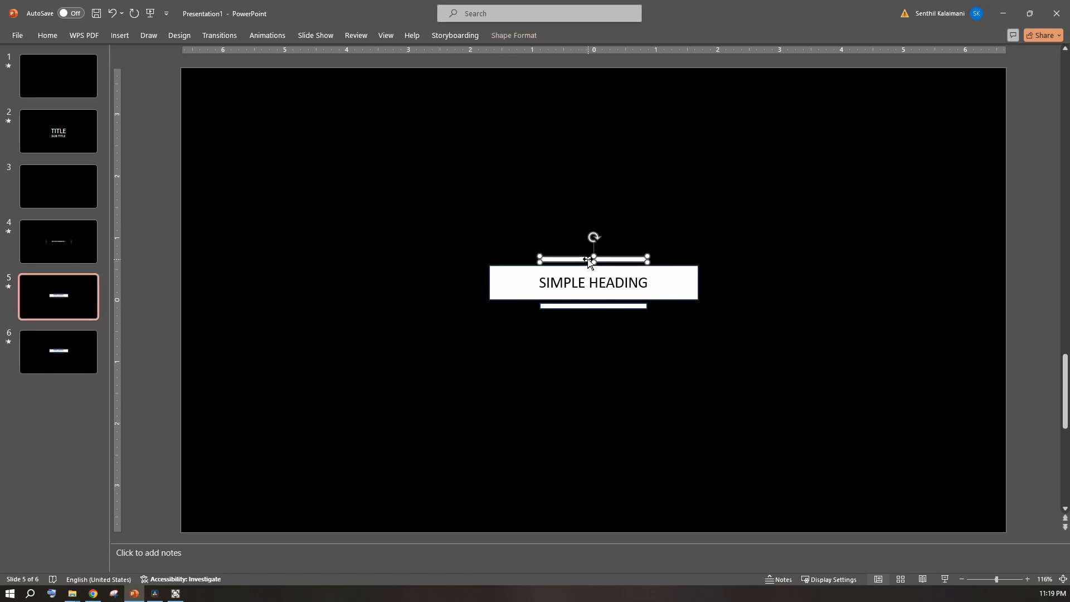
shift+click(606, 306)
key(Right)
key(Right)
key(Right)
key(Right)
key(Right)
key(Right)
key(Right)
key(Right)
key(Right)
key(Right)
key(Right)
key(Right)
key(Right)
key(Right)
key(Right)
key(Right)
key(Right)
key(Right)
key(Right)
key(Right)
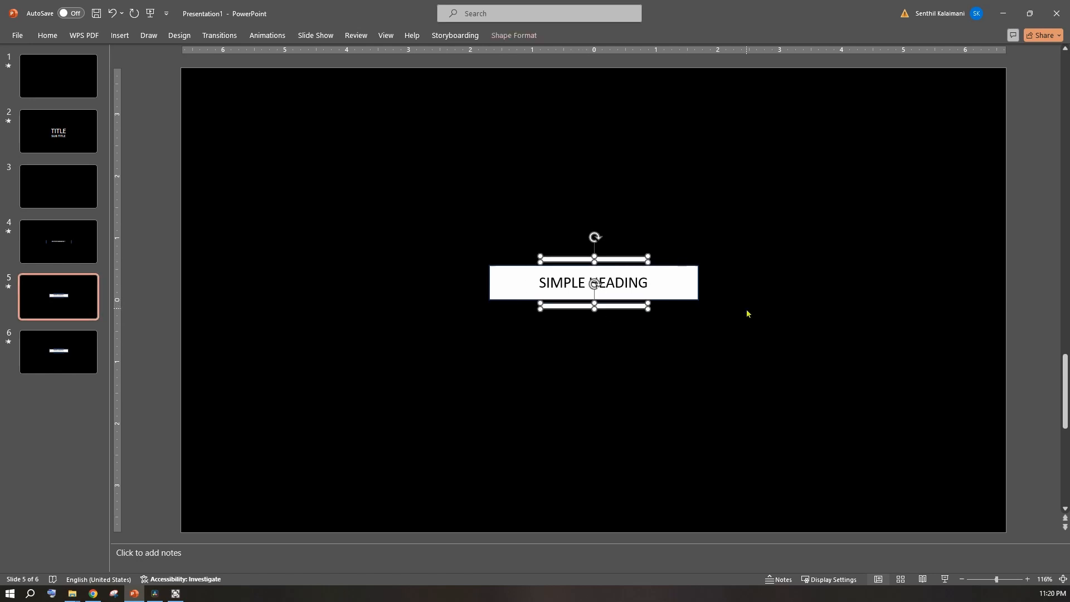
key(Right)
key(Right)
key(Right)
key(Right)
key(Right)
key(Right)
key(Right)
key(Right)
key(Right)
key(Right)
key(Right)
key(Right)
key(Right)
key(Right)
key(Right)
key(Right)
key(Right)
key(Right)
key(Right)
key(Right)
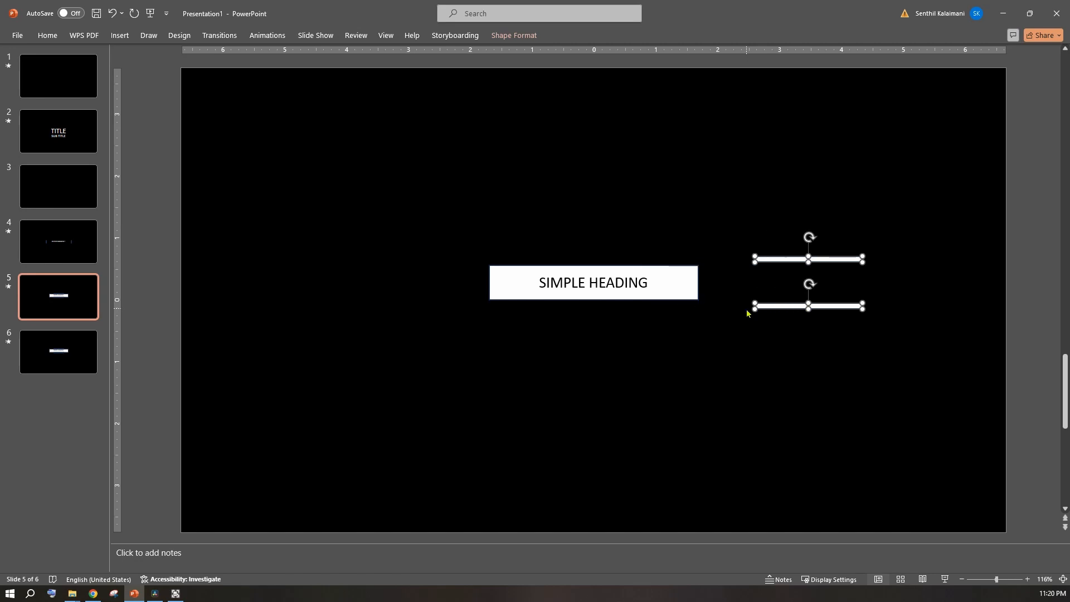
key(Right)
key(Right)
key(Right)
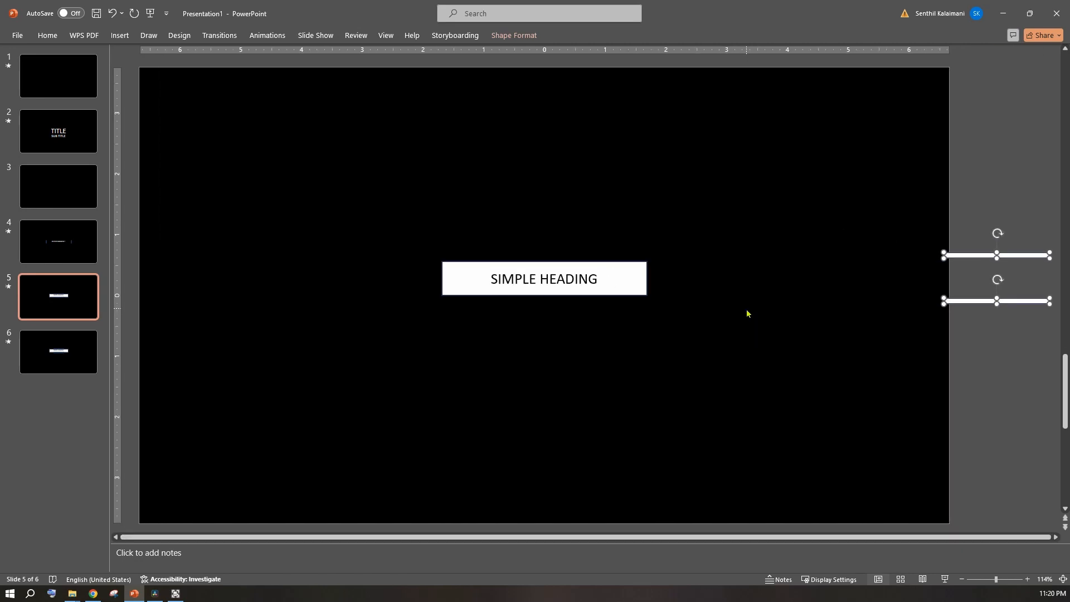
key(Left)
key(Left)
key(Left)
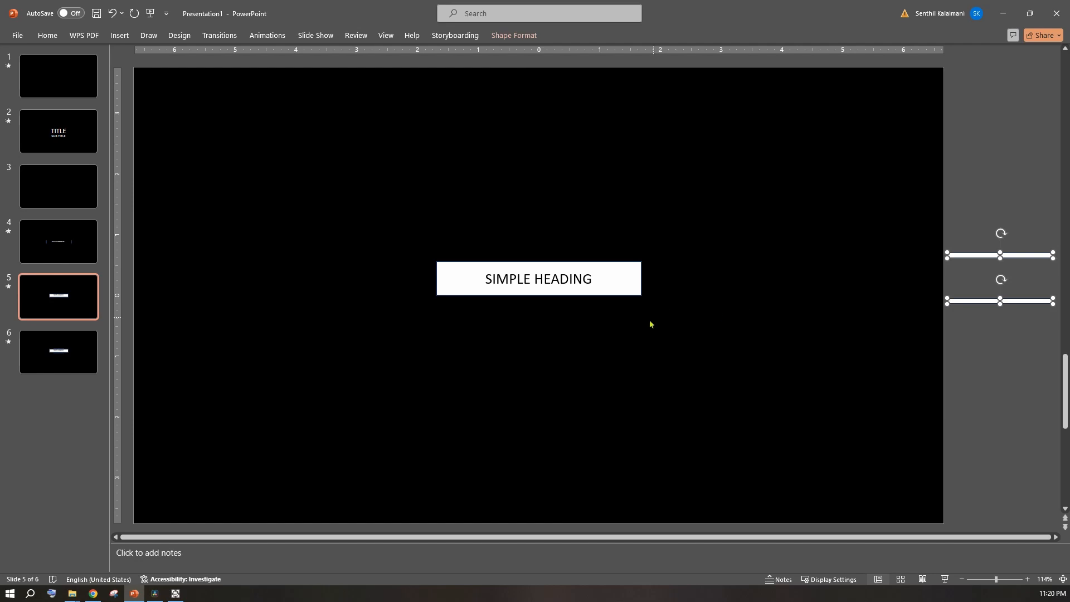
Move the SIMPLE HEADING box on slide 5 horizontally until it sits just outside the slide's left edge.
click(610, 281)
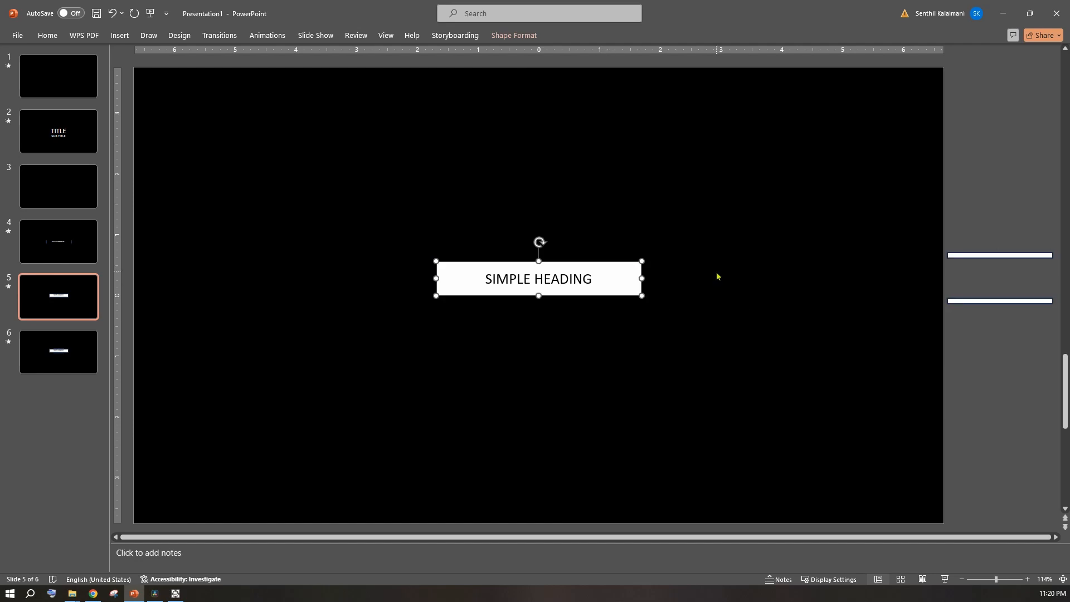
key(Left)
key(Left)
key(Left)
key(Left)
key(Left)
key(Left)
key(Left)
key(Left)
key(Left)
key(Left)
key(Left)
key(Left)
key(Left)
key(Left)
key(Left)
key(Left)
key(Left)
key(Left)
key(Left)
key(Left)
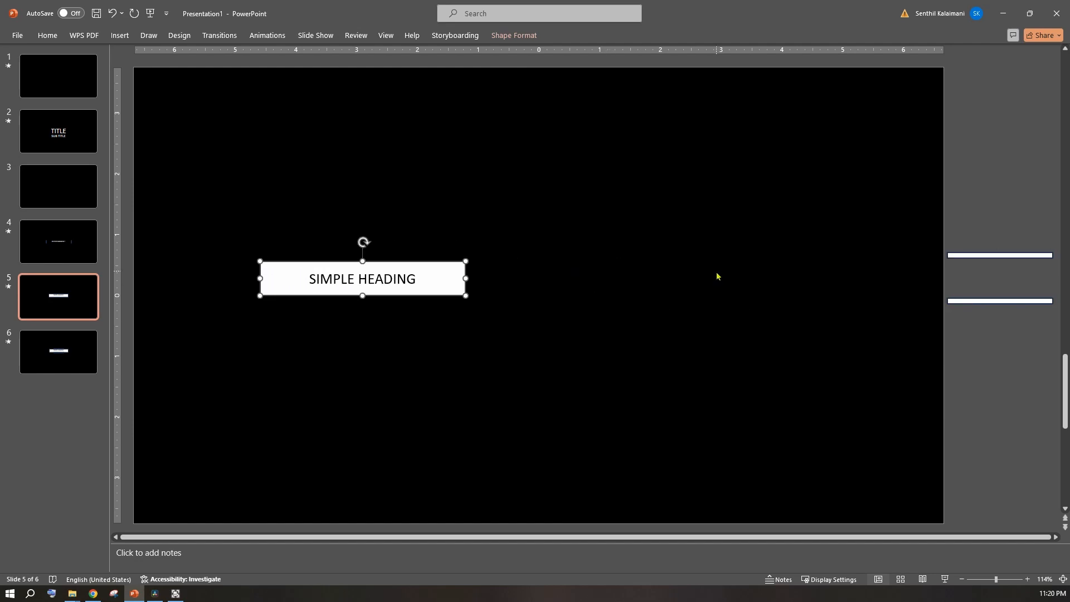
key(Left)
key(Left)
key(Left)
key(Left)
key(Left)
key(Left)
key(Left)
key(Left)
key(Left)
key(Left)
key(Left)
key(Left)
key(Left)
key(Left)
key(Left)
key(Left)
key(Left)
key(Left)
key(Left)
key(Left)
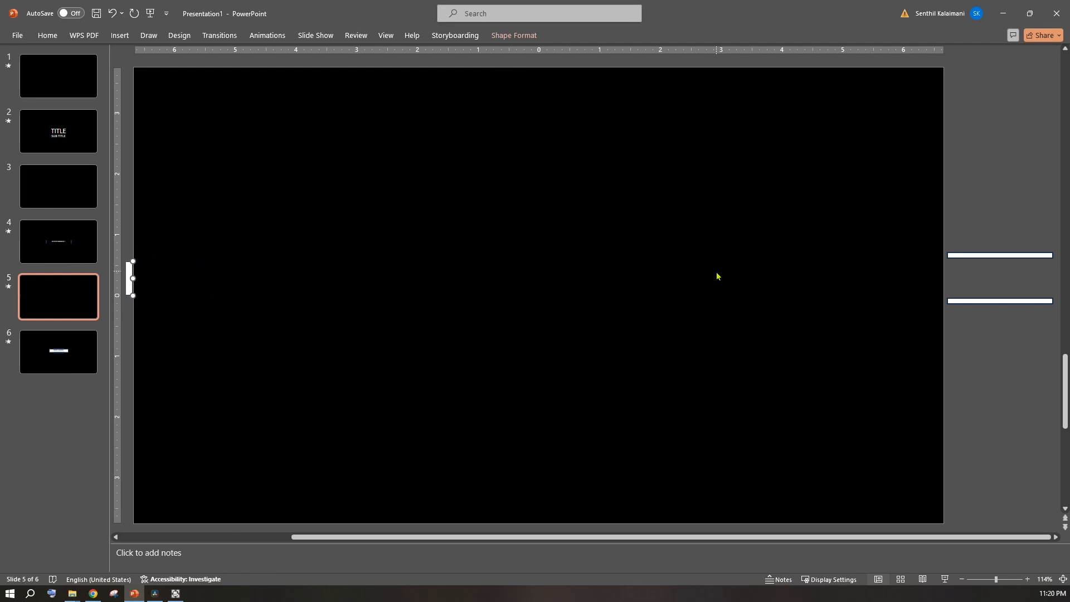
Apply the Morph transition to slide 6 and return to slide 5 to compare the layout.
click(78, 357)
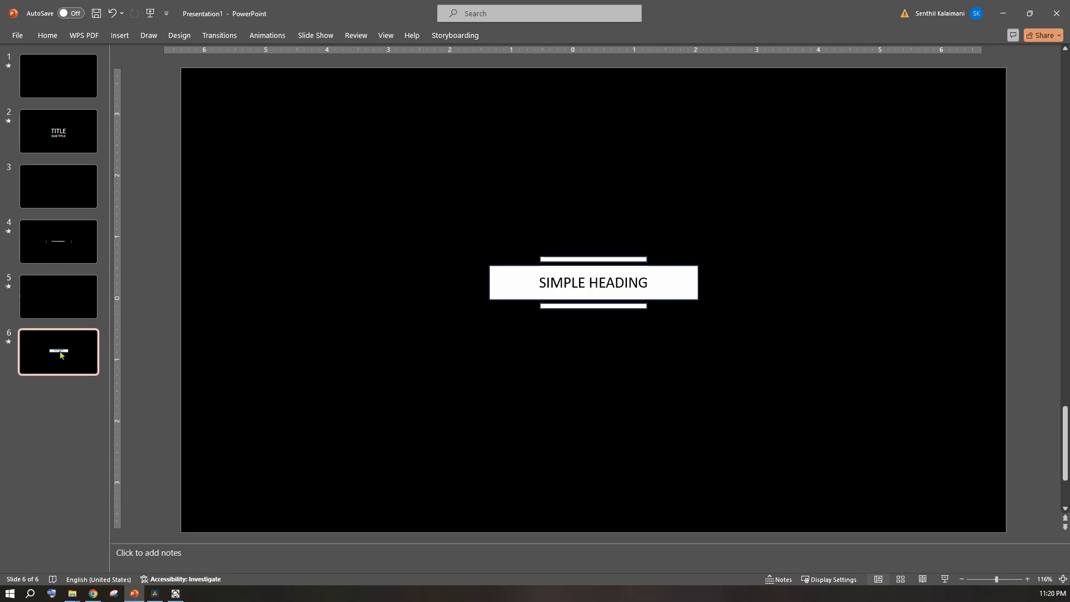
click(217, 35)
click(120, 66)
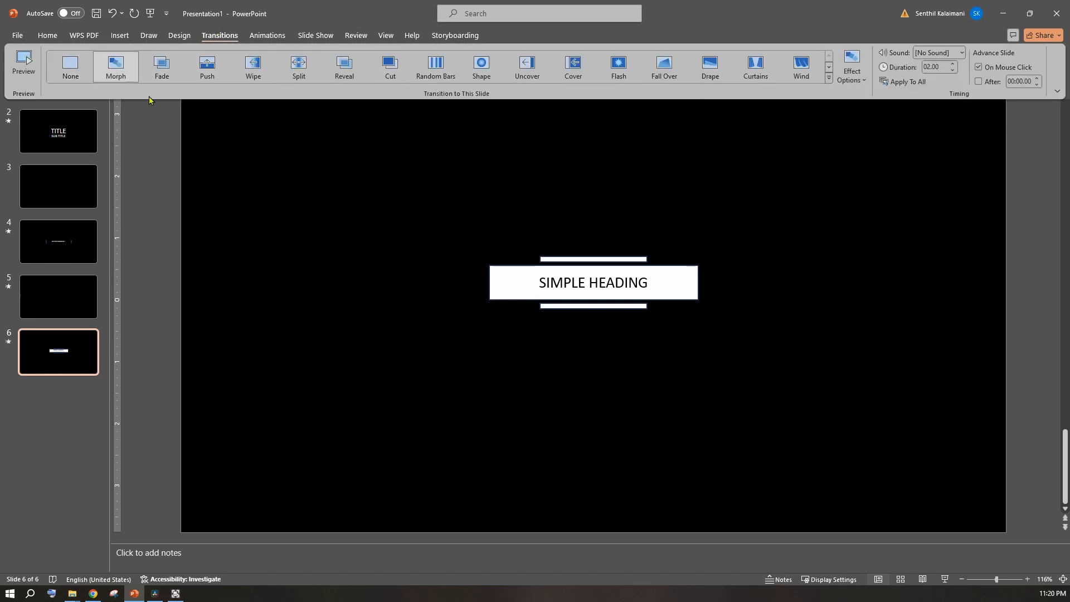
click(81, 318)
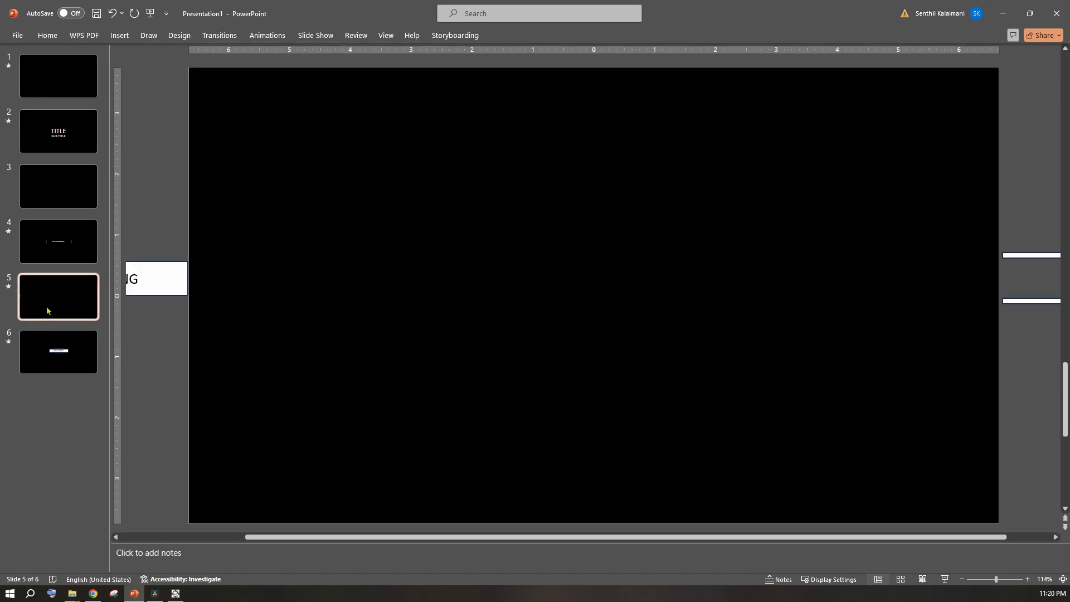
Duplicate slide 6 and, on the copy, move the SIMPLE HEADING box horizontally until it sits just outside the slide's right edge.
click(76, 349)
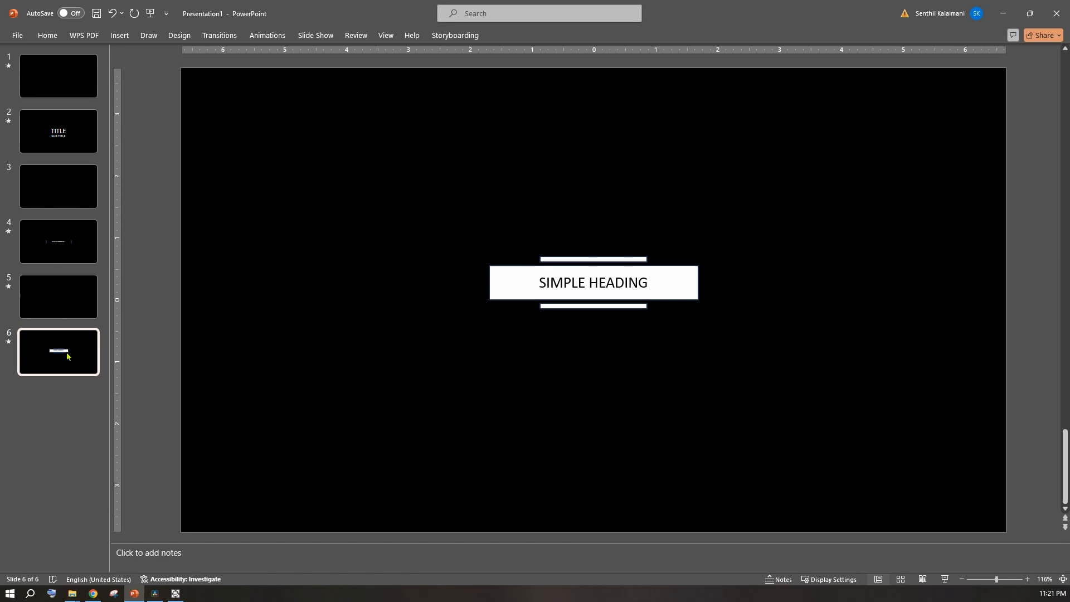
key(ctrl+d)
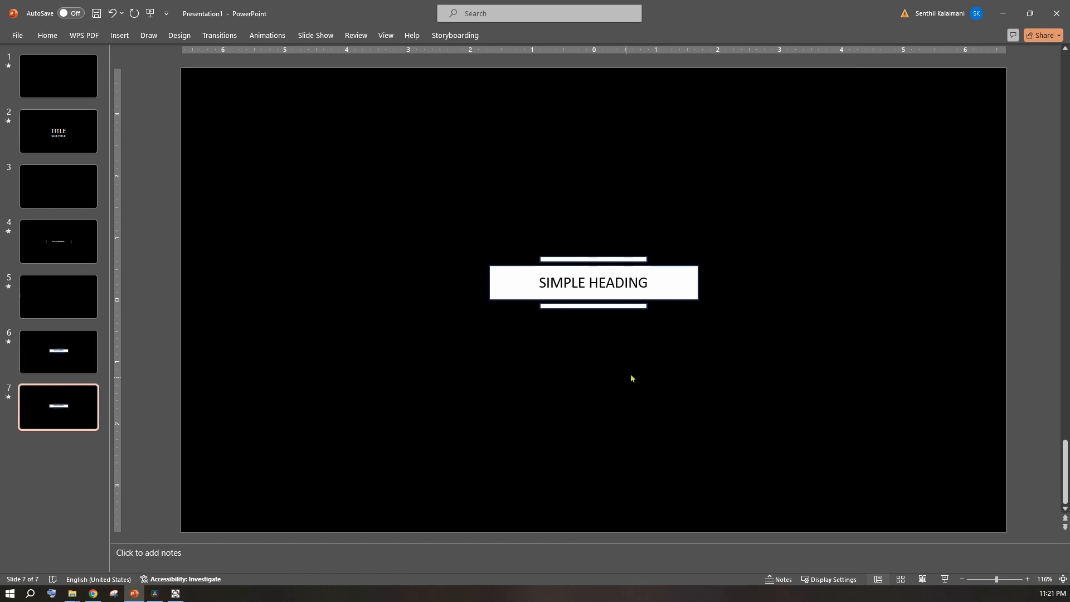
click(509, 292)
key(Right)
key(Right)
key(Right)
key(Right)
key(Right)
key(Right)
key(Right)
key(Right)
key(Right)
key(Right)
key(Right)
key(Right)
key(Right)
key(Right)
key(Right)
key(Right)
key(Right)
key(Right)
key(Right)
key(Right)
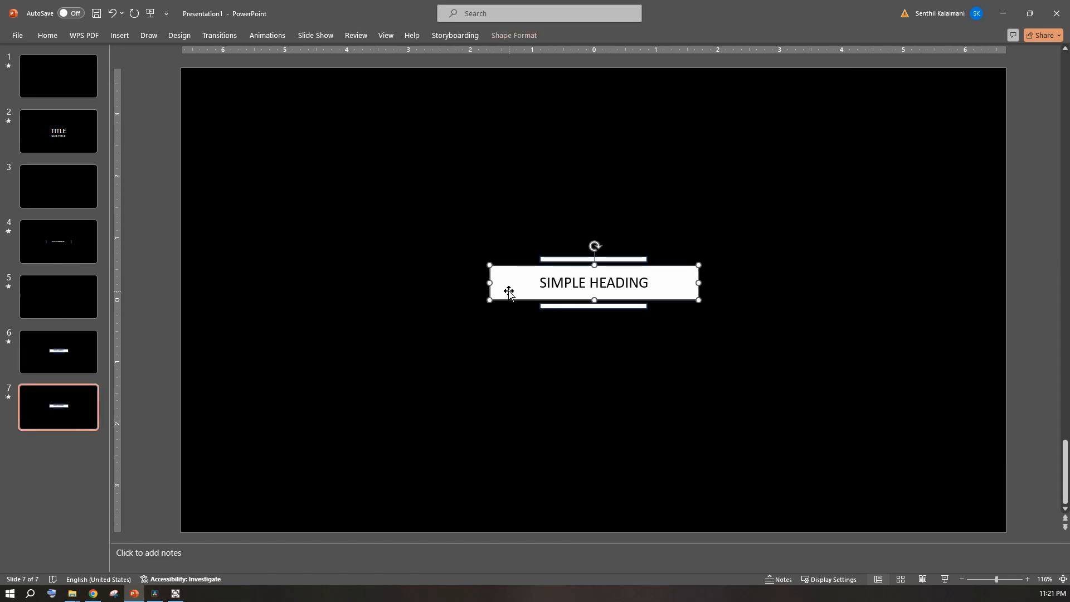
key(Right)
key(Right)
key(Right)
key(Right)
key(Right)
key(Right)
key(Right)
key(Right)
key(Right)
key(Right)
key(Right)
key(Right)
key(Right)
key(Right)
key(Right)
key(Right)
key(Right)
key(Right)
key(Right)
key(Right)
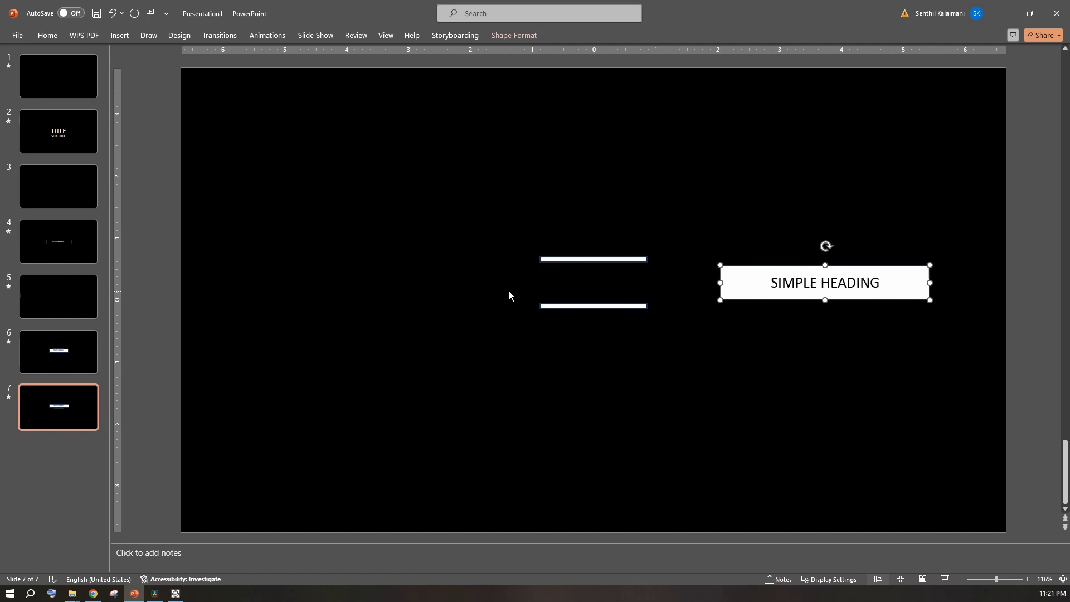
key(Right)
key(Right)
key(Right)
key(Right)
key(Right)
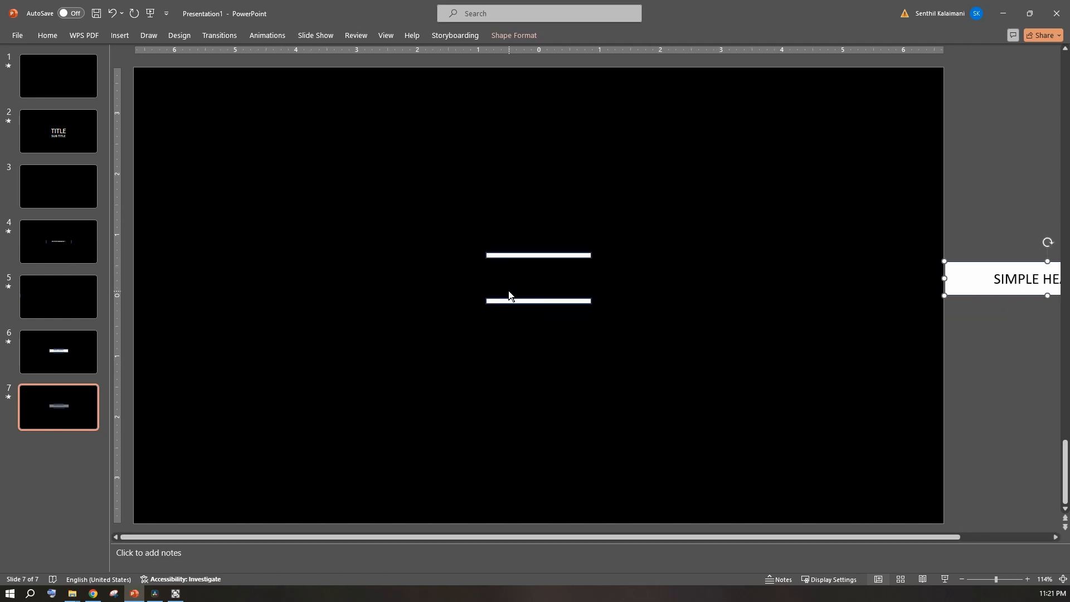
Move both thin bars on slide 7 horizontally until they sit just outside the slide's left edge.
drag(624, 212, 363, 409)
key(Left)
key(Left)
key(Left)
key(Left)
key(Left)
key(Left)
key(Left)
key(Left)
key(Left)
key(Left)
key(Left)
key(Left)
key(Left)
key(Left)
key(Left)
key(Left)
key(Left)
key(Left)
key(Left)
key(Left)
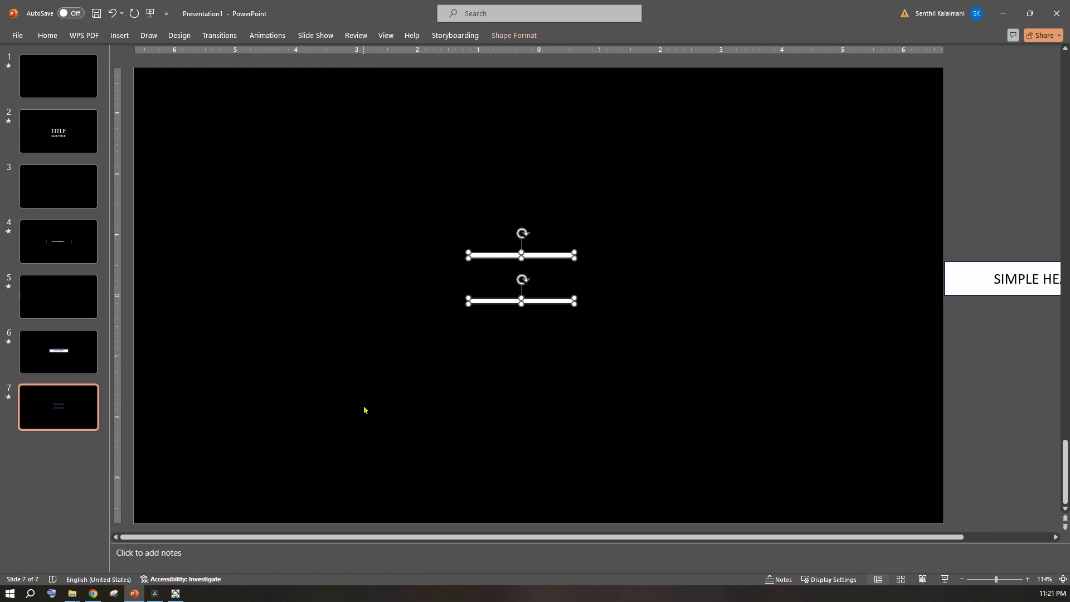
key(Left)
key(Left)
key(Left)
key(Left)
key(Left)
key(Left)
key(Left)
key(Left)
key(Left)
key(Left)
key(Left)
key(Left)
key(Left)
key(Left)
key(Left)
key(Left)
key(Left)
key(Left)
key(Left)
key(Left)
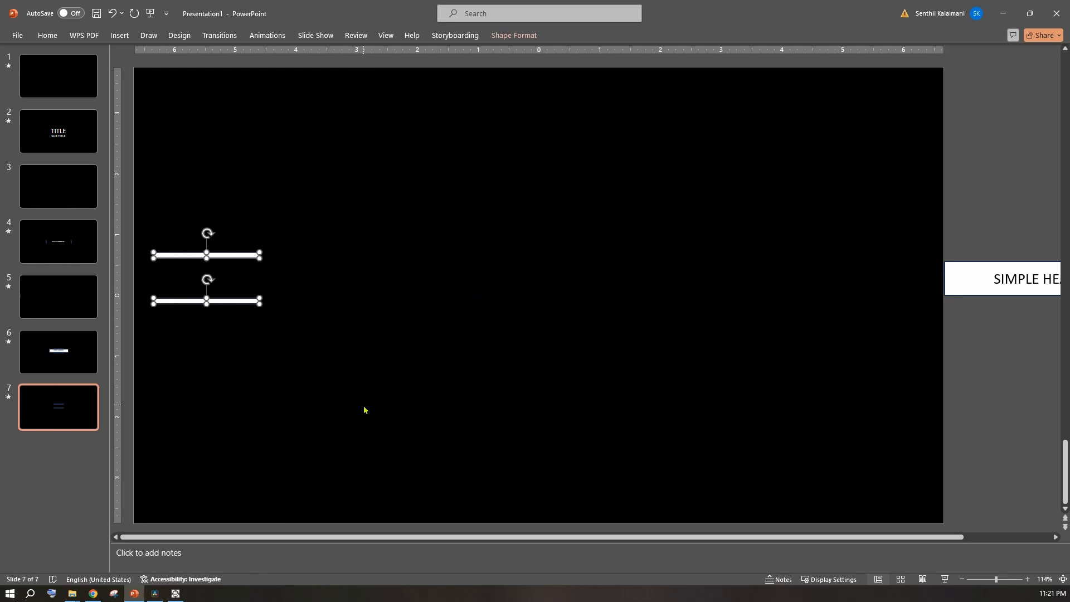
key(Left)
key(Left)
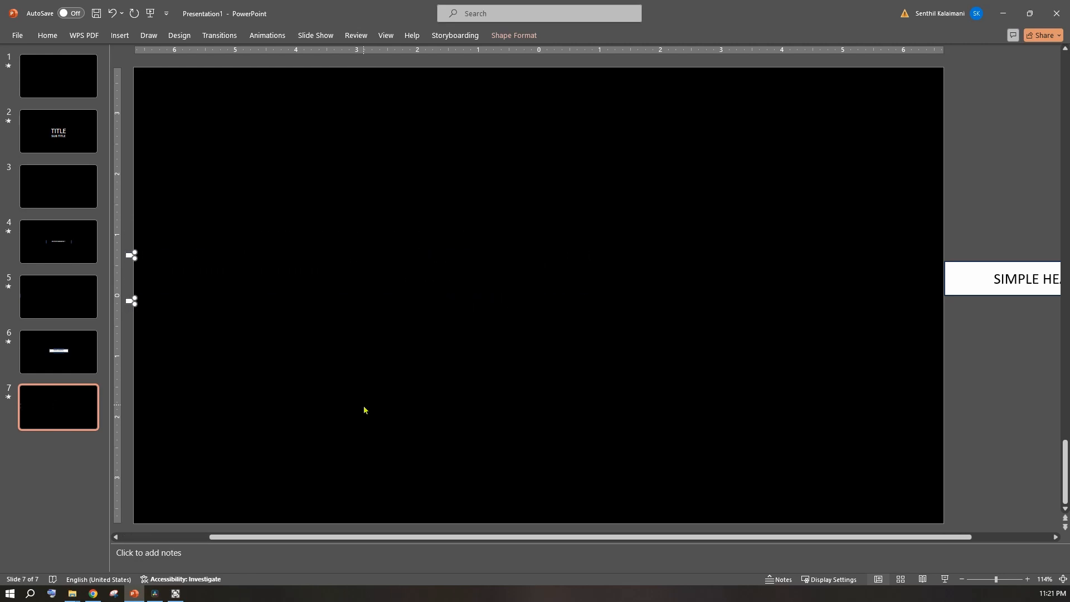
key(Escape)
Check the transition and duration settings of slide 7 and play the slide show starting from slide 5.
click(181, 36)
click(214, 37)
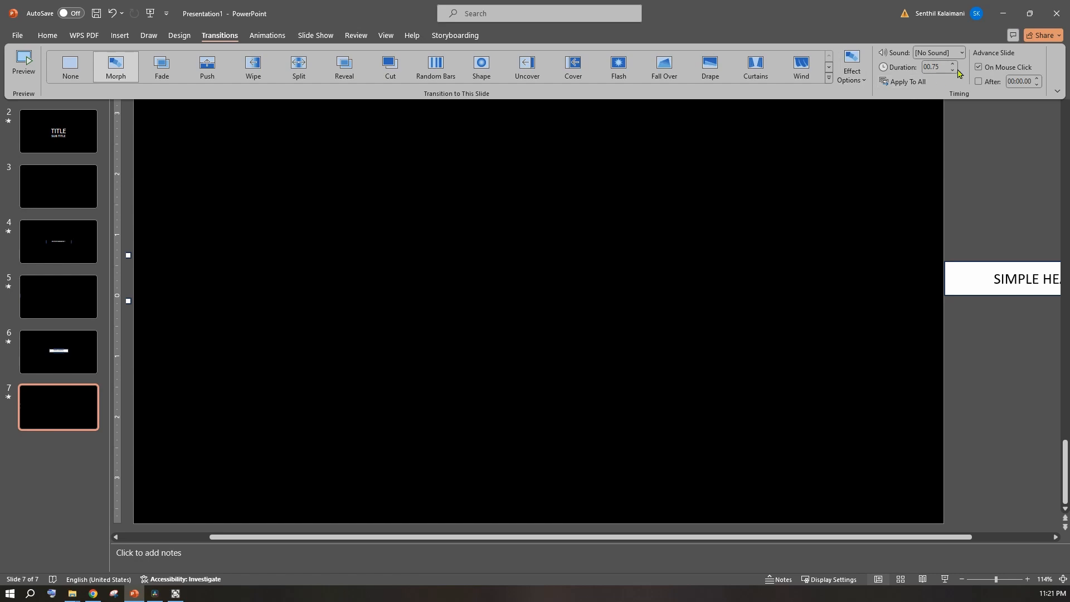
click(985, 169)
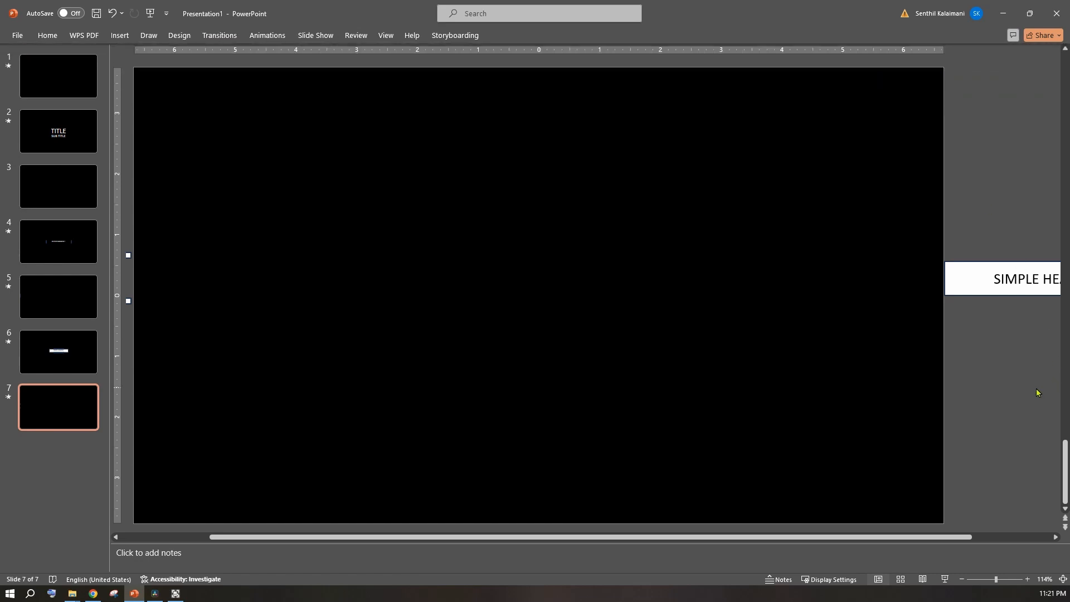
click(94, 309)
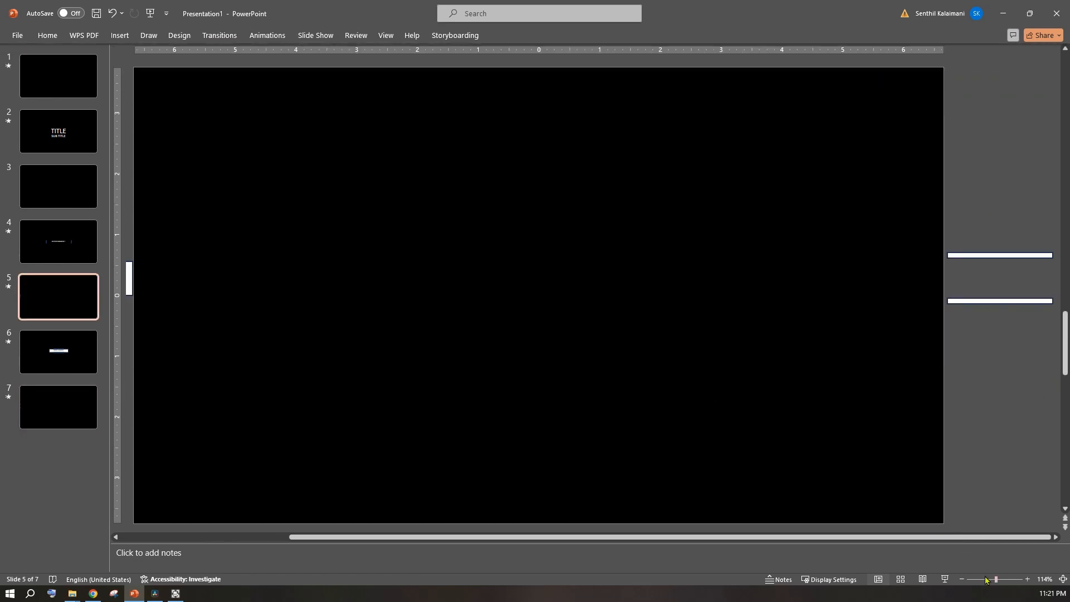
click(945, 580)
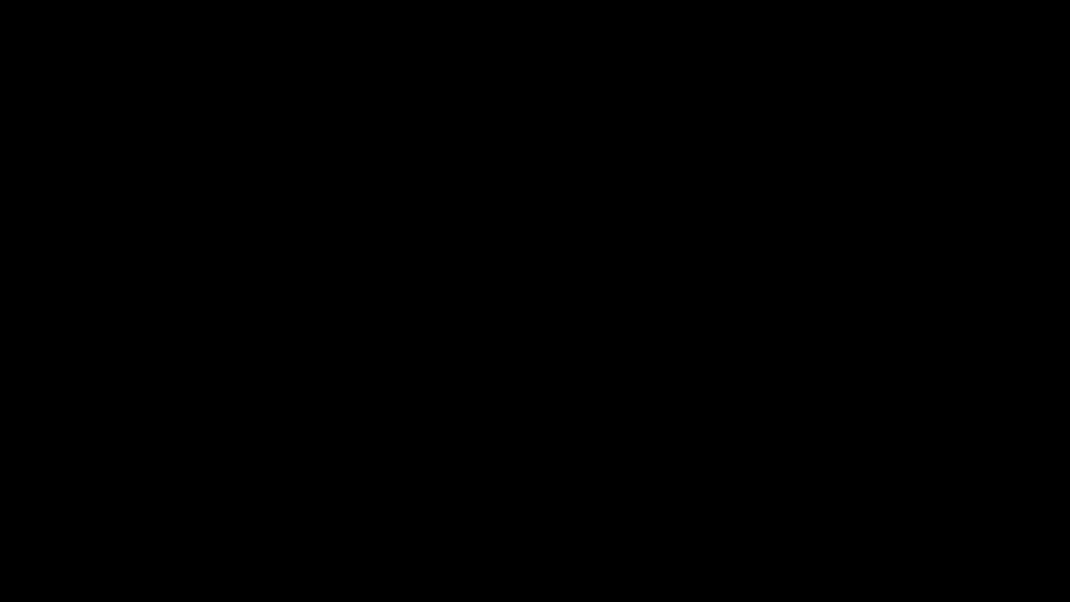